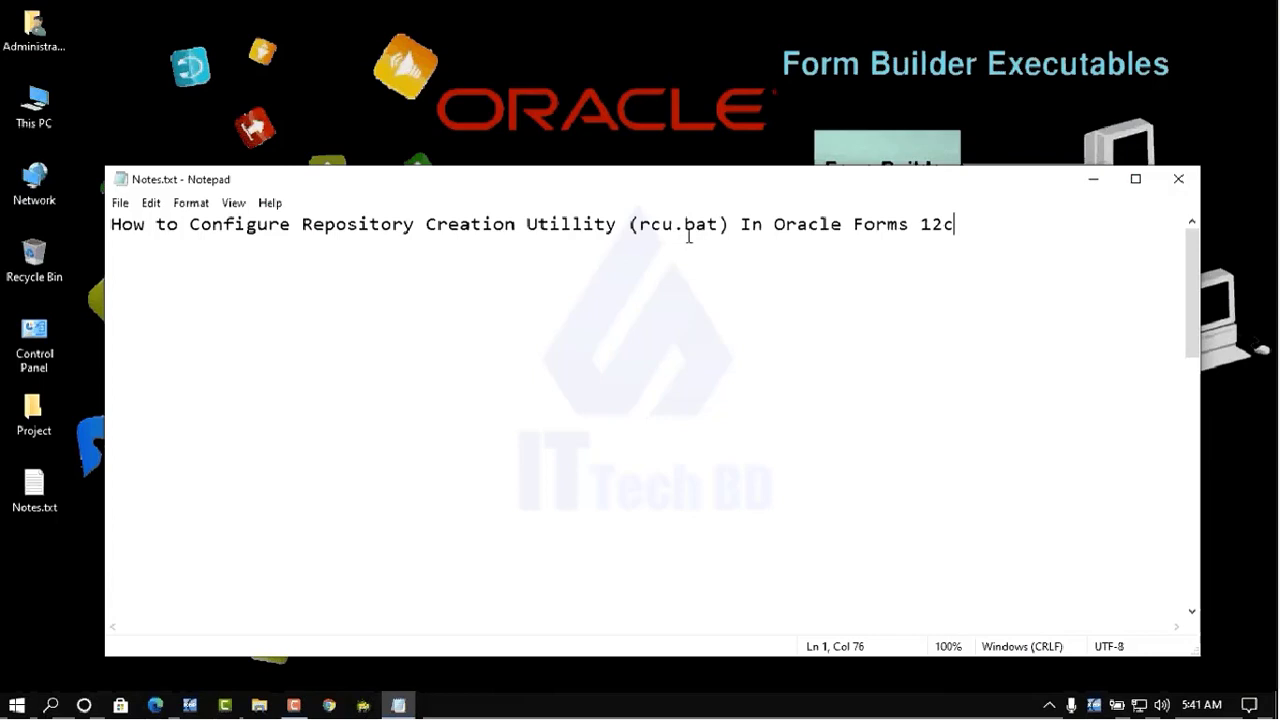
- Minimize the Notepad note on configuring rcu.bat in Oracle Forms 12c
{"action": "left_click", "coordinate": [1095, 186]}
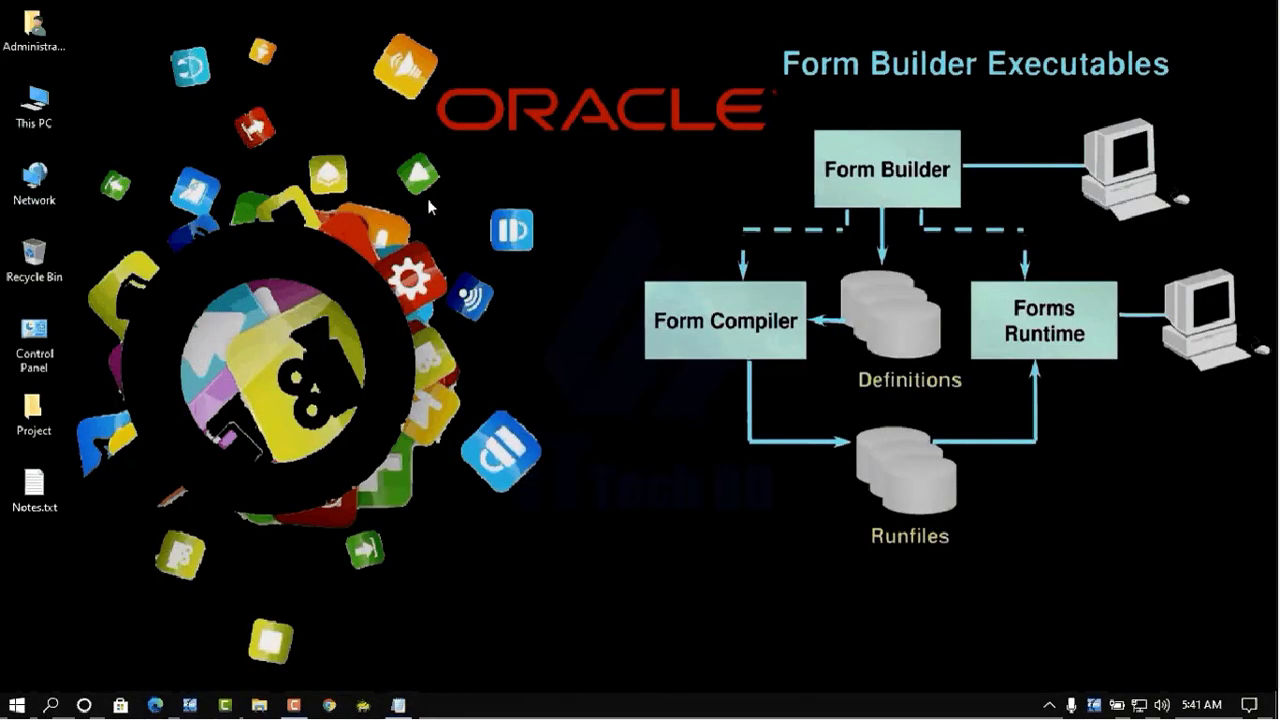
- Browse from This PC to C:\Oracle\Middleware\oracle_common\bin and select rcu.bat
{"action": "double_click", "coordinate": [38, 123]}
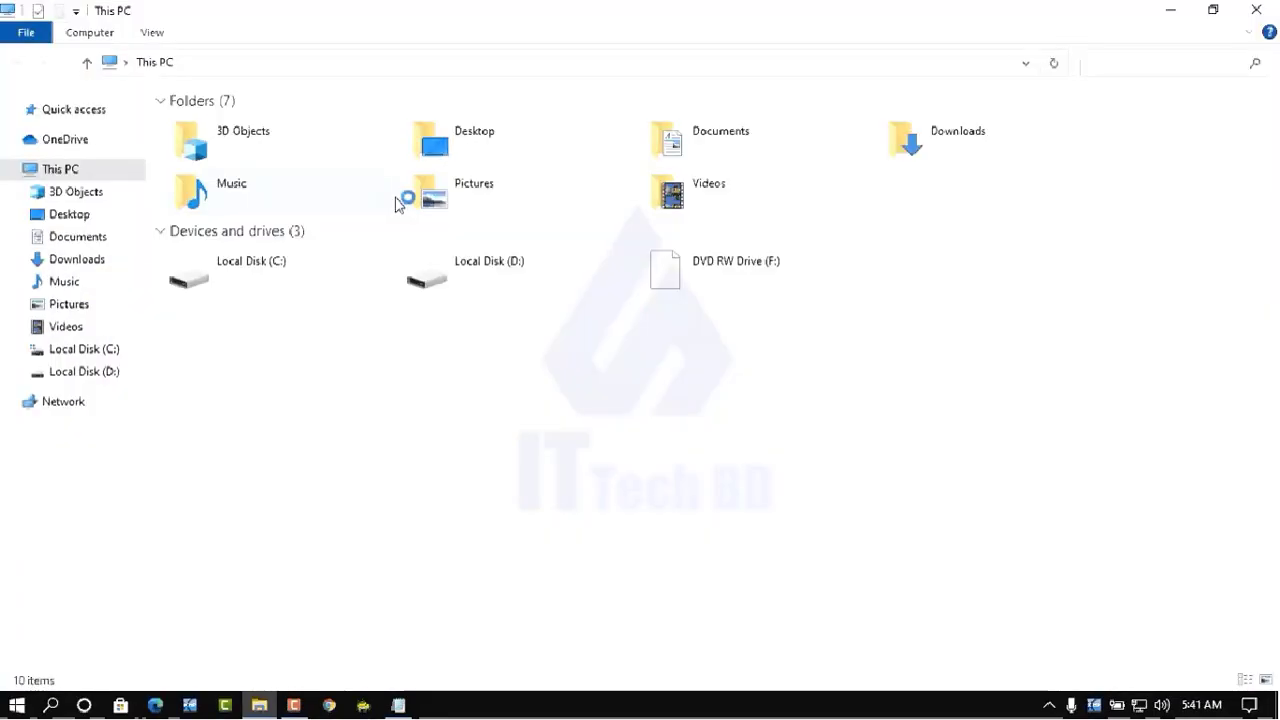
{"action": "left_click", "coordinate": [290, 270]}
{"action": "double_click", "coordinate": [290, 270]}
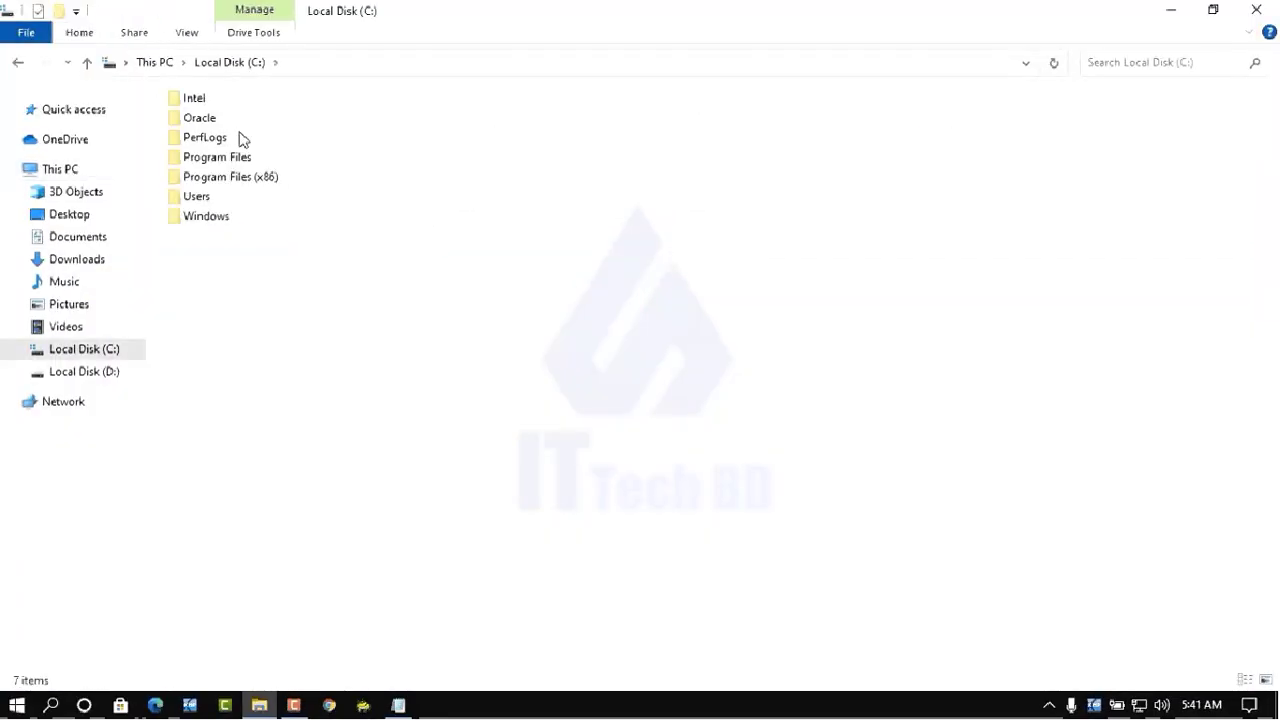
{"action": "double_click", "coordinate": [200, 125]}
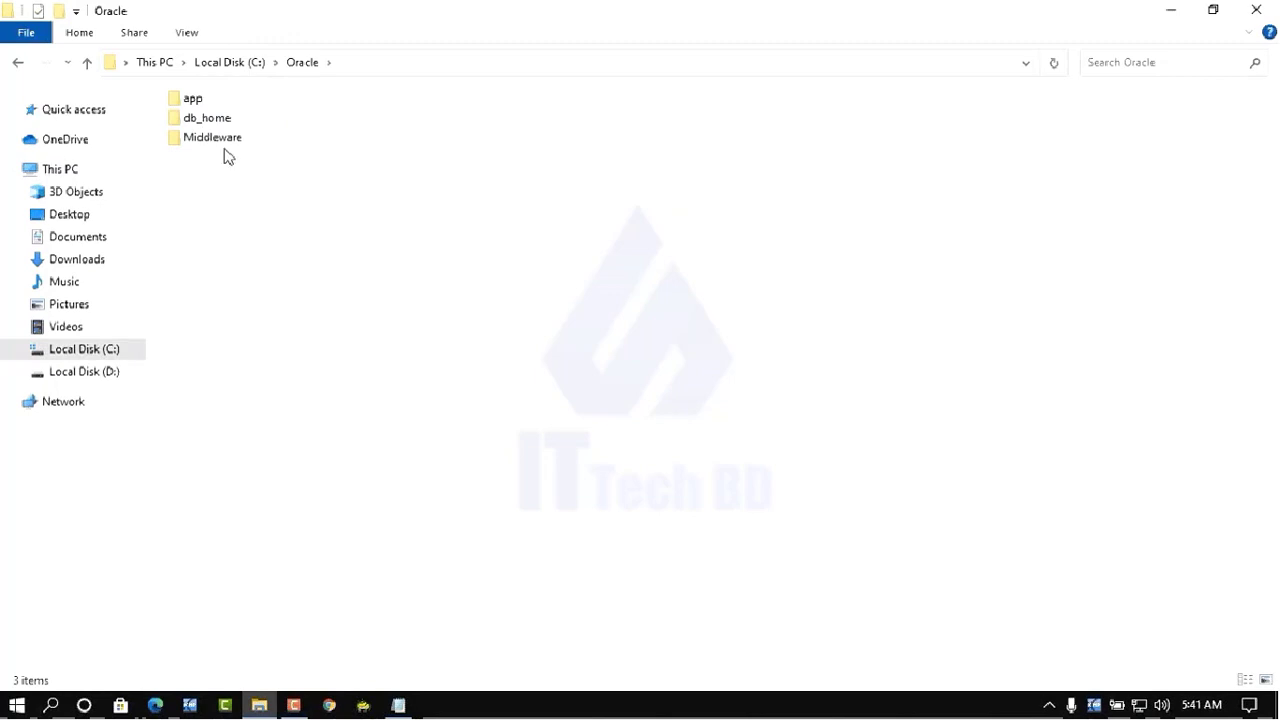
{"action": "double_click", "coordinate": [216, 140]}
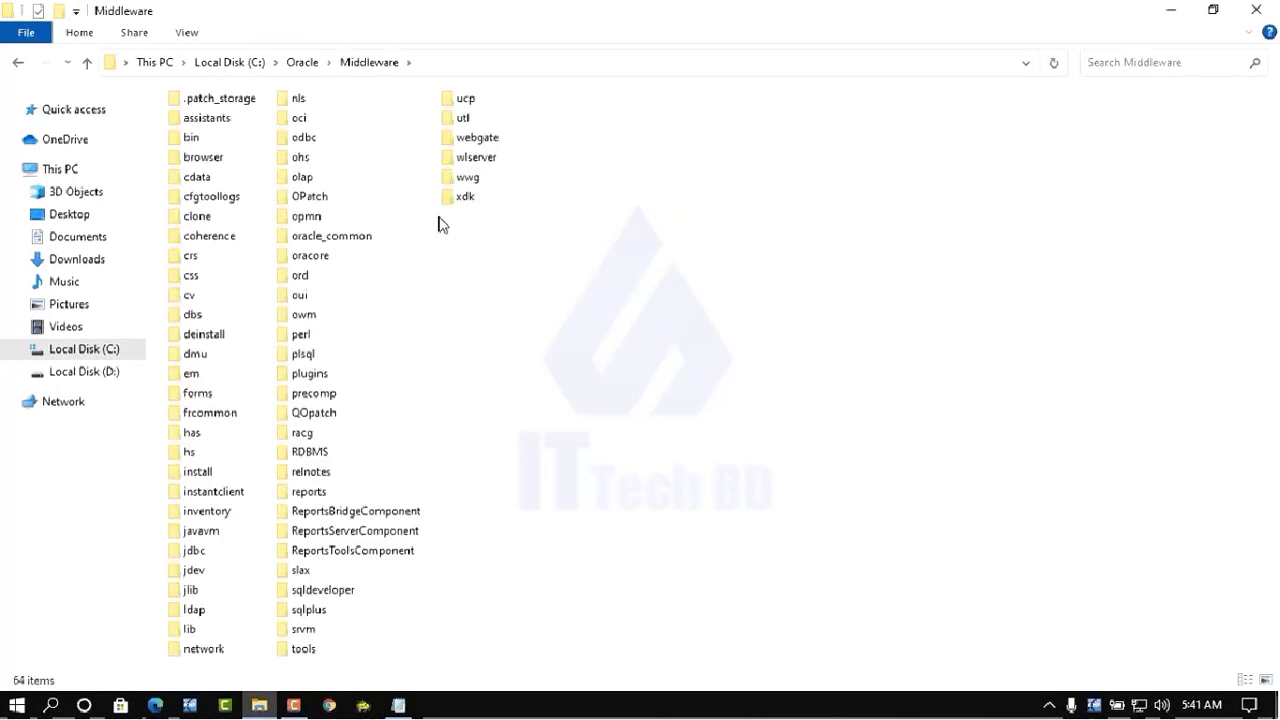
{"action": "double_click", "coordinate": [330, 244]}
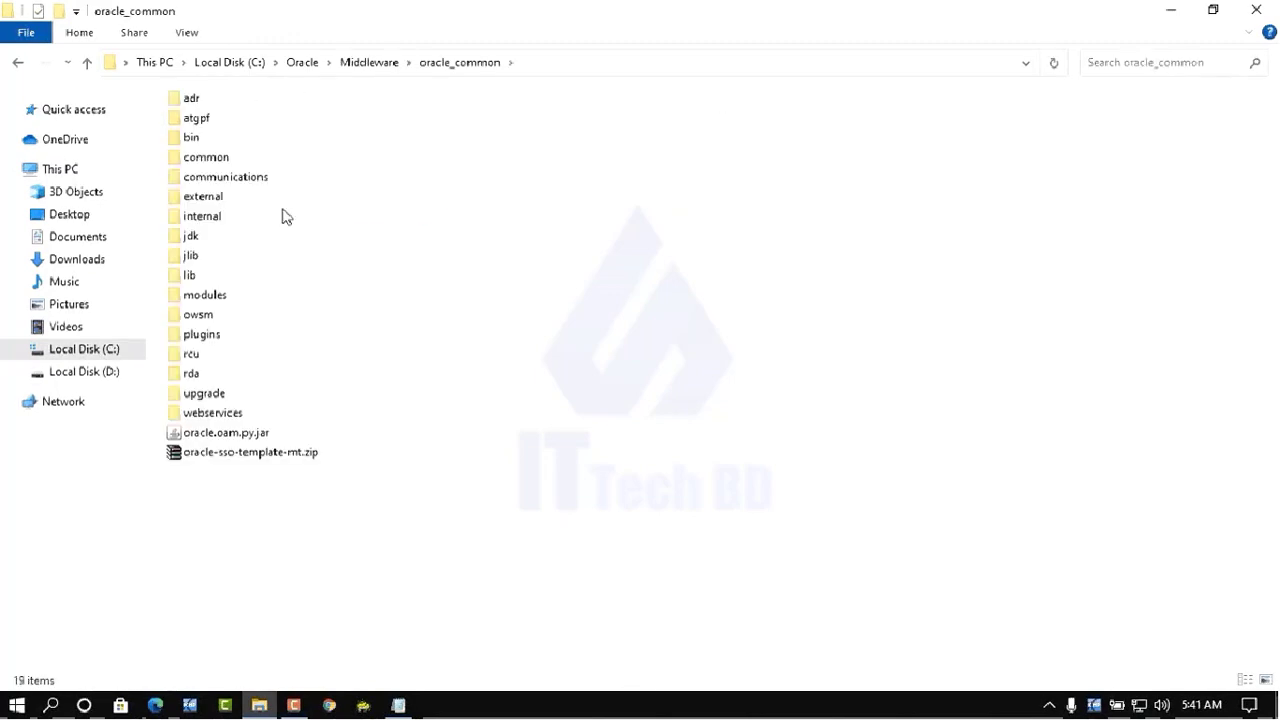
{"action": "left_click", "coordinate": [204, 141]}
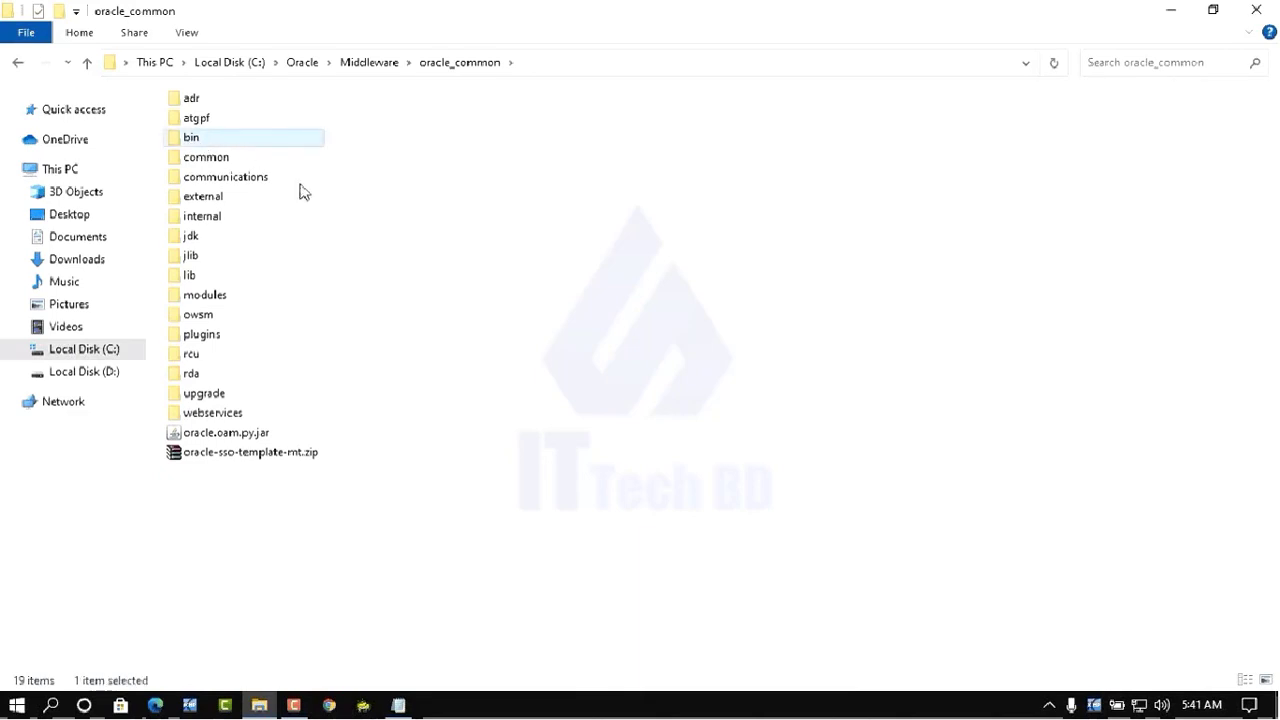
{"action": "double_click", "coordinate": [199, 144]}
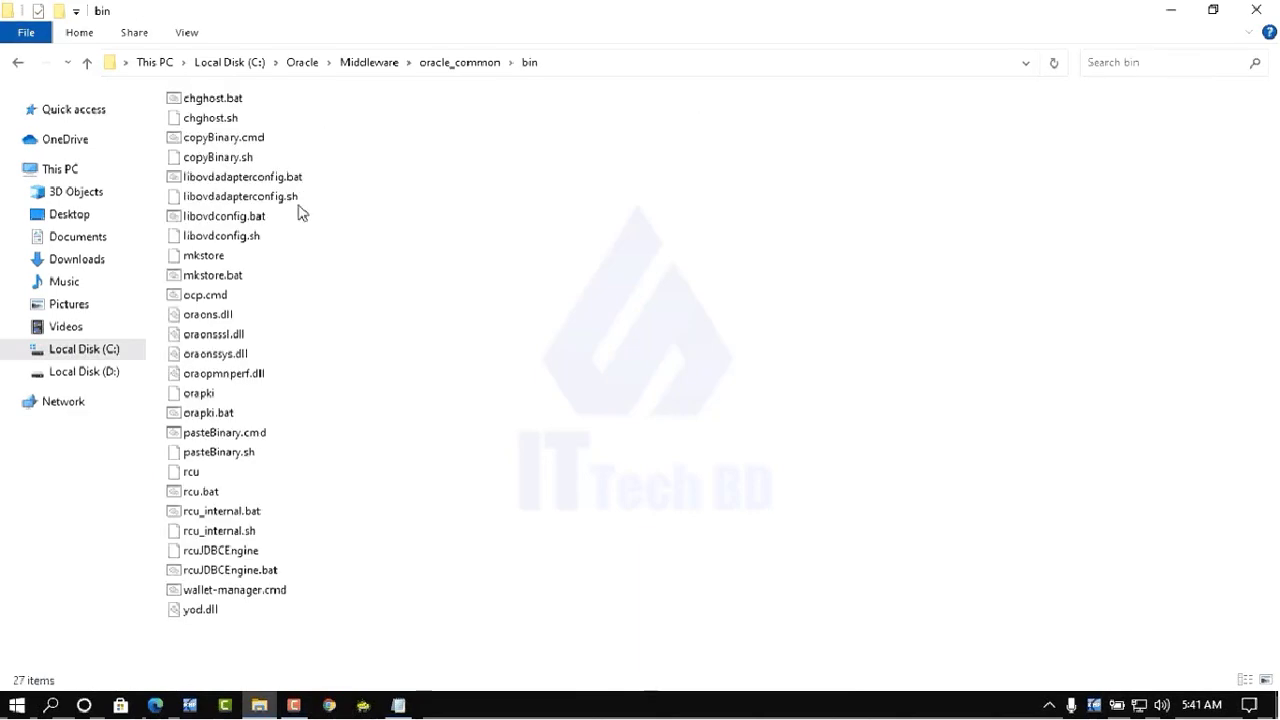
{"action": "left_click", "coordinate": [209, 497]}
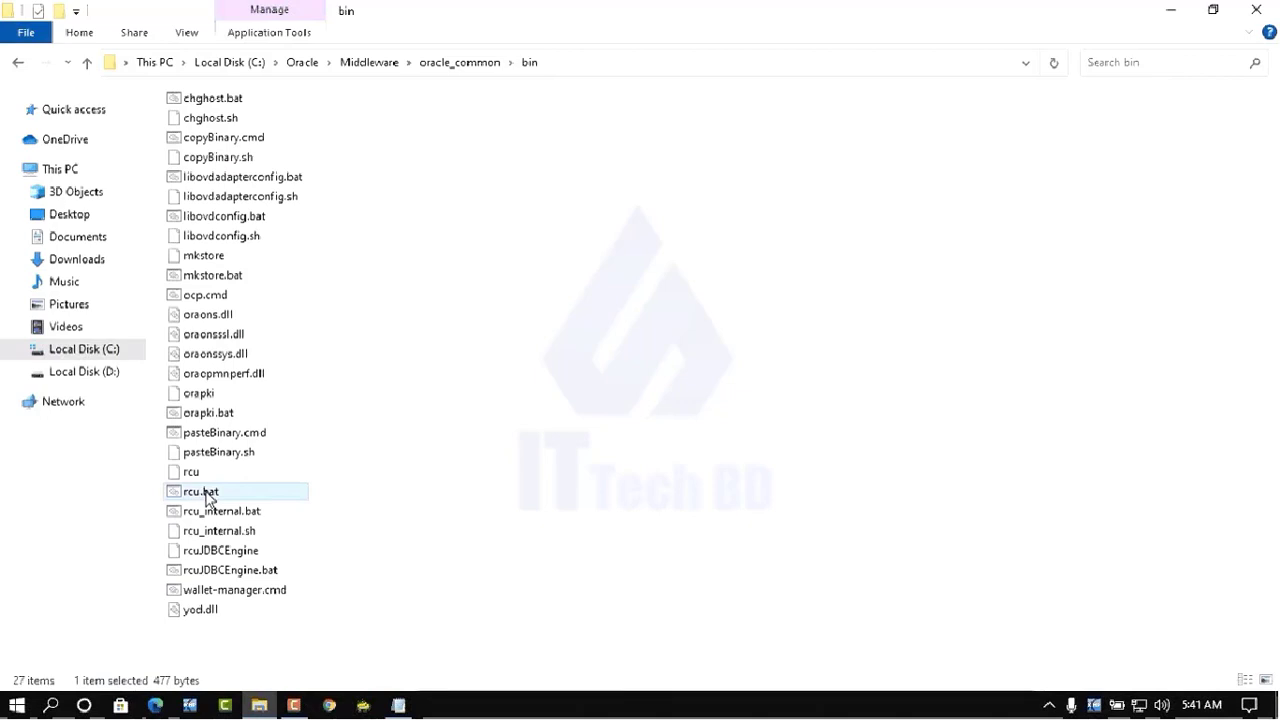
- Run rcu.bat as administrator and nudge the console window aside while RCU loads
{"action": "right_click", "coordinate": [208, 499]}
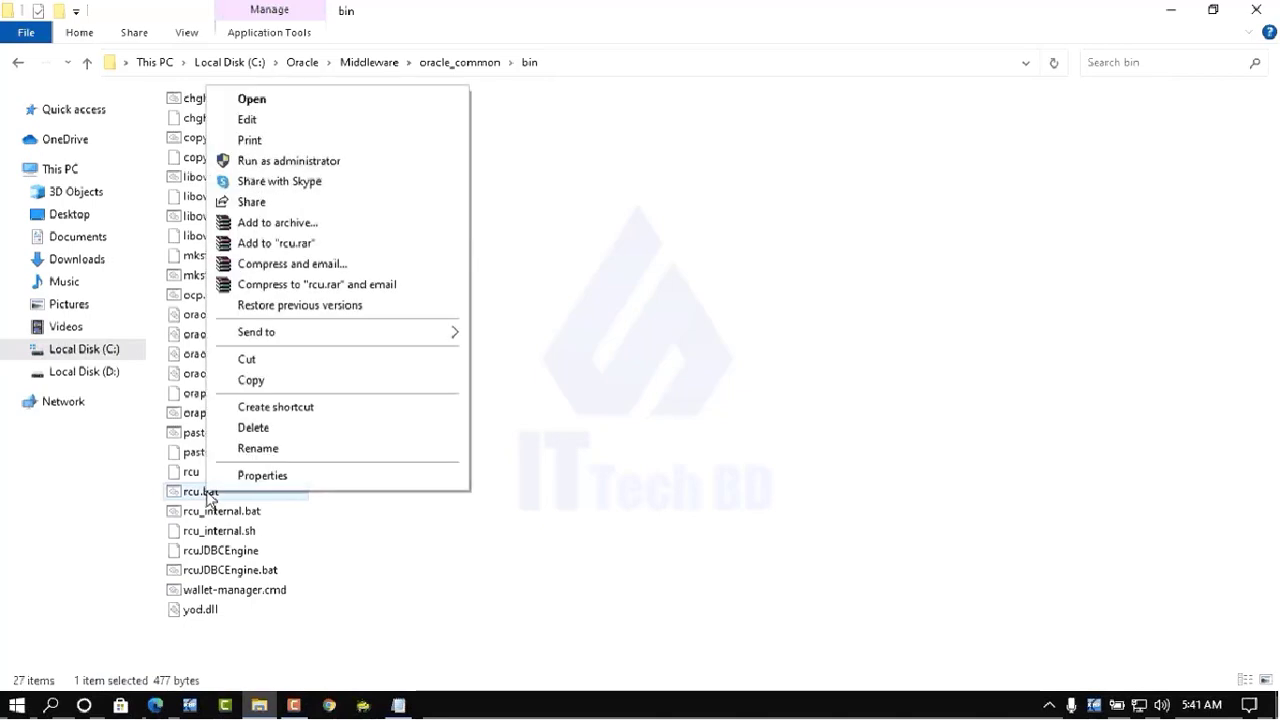
{"action": "left_click", "coordinate": [293, 164]}
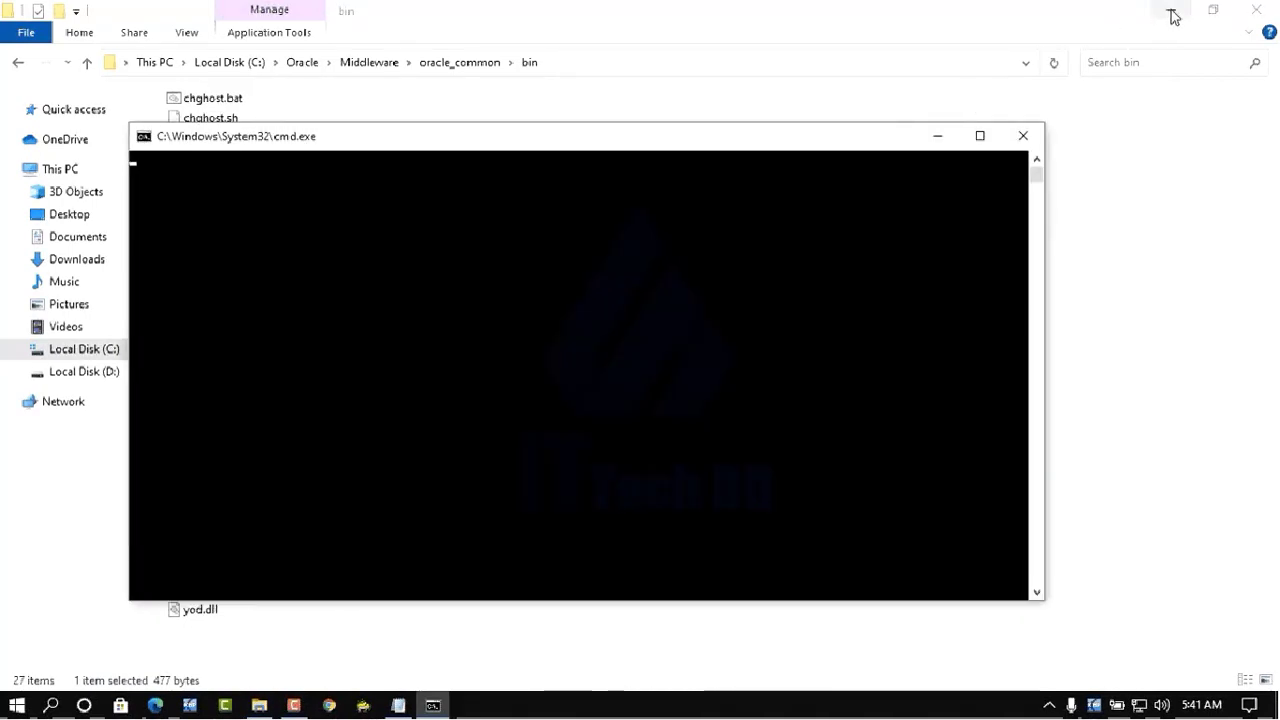
{"action": "left_click_drag", "start_coordinate": [588, 147], "coordinate": [607, 141]}
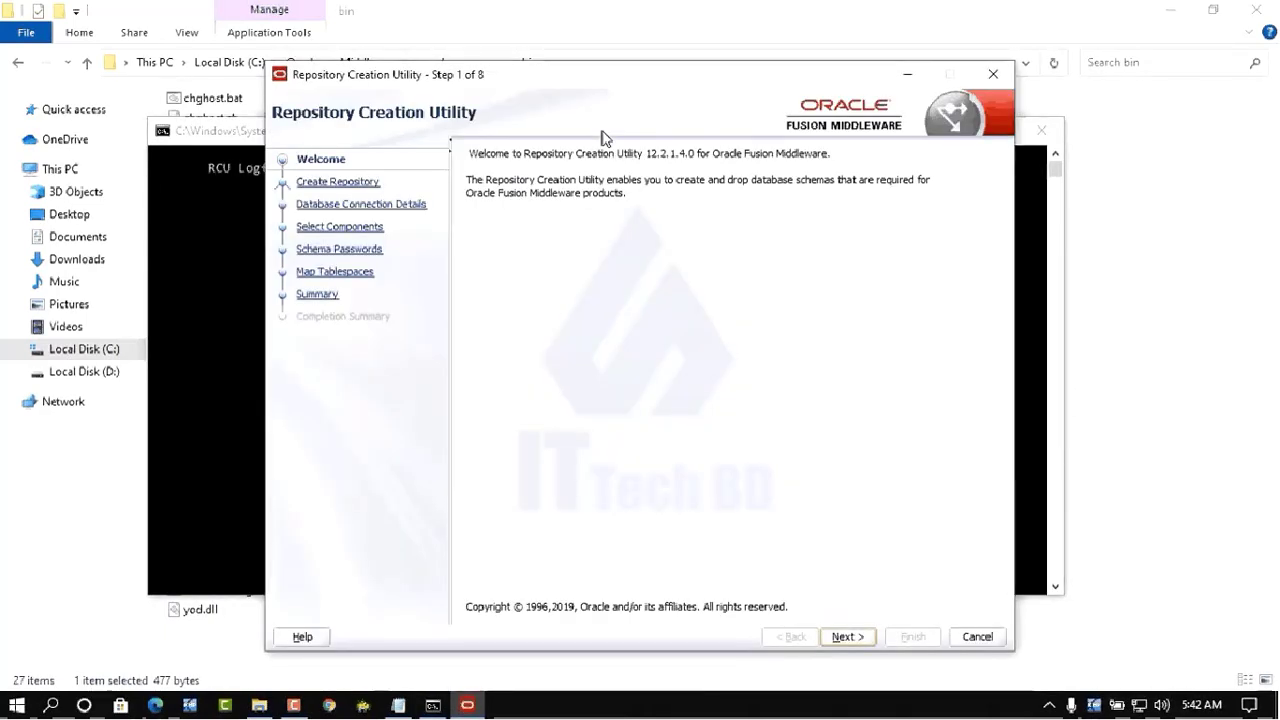
- Get past the Welcome step, keeping Create Repository with System Load and Product Load
{"action": "left_click", "coordinate": [1160, 12]}
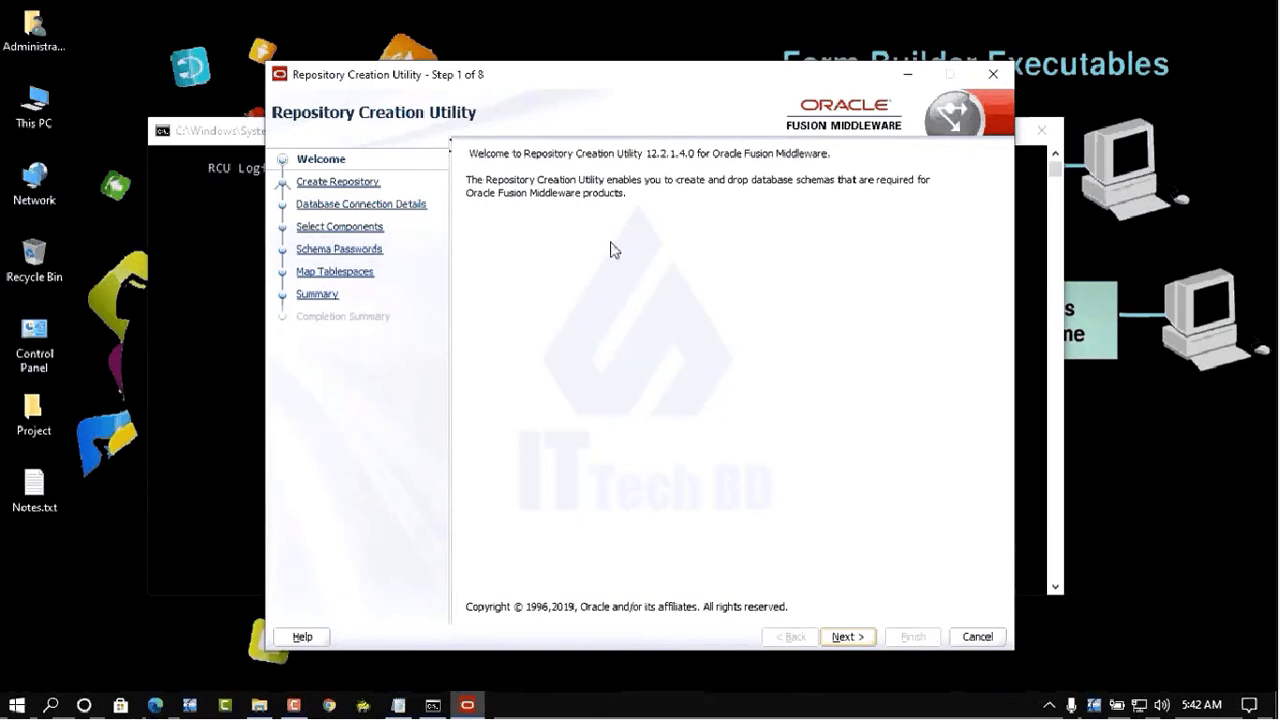
{"action": "left_click", "coordinate": [855, 639]}
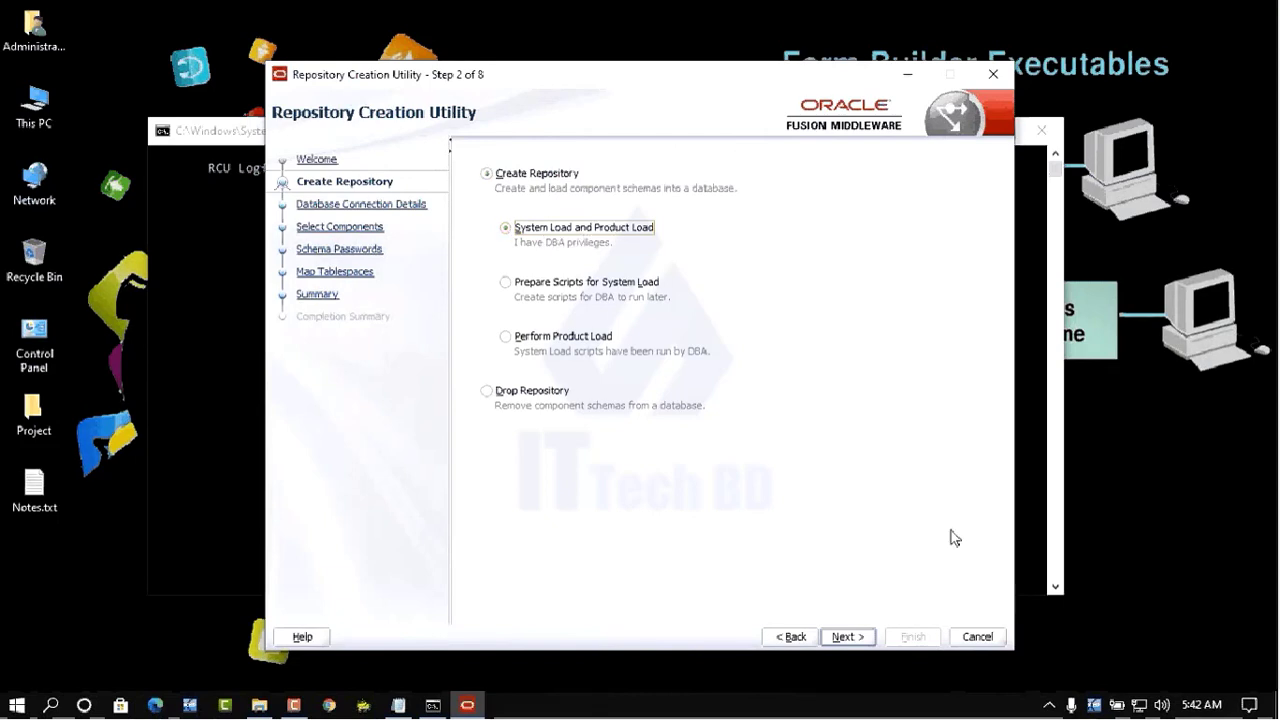
{"action": "left_click", "coordinate": [843, 637]}
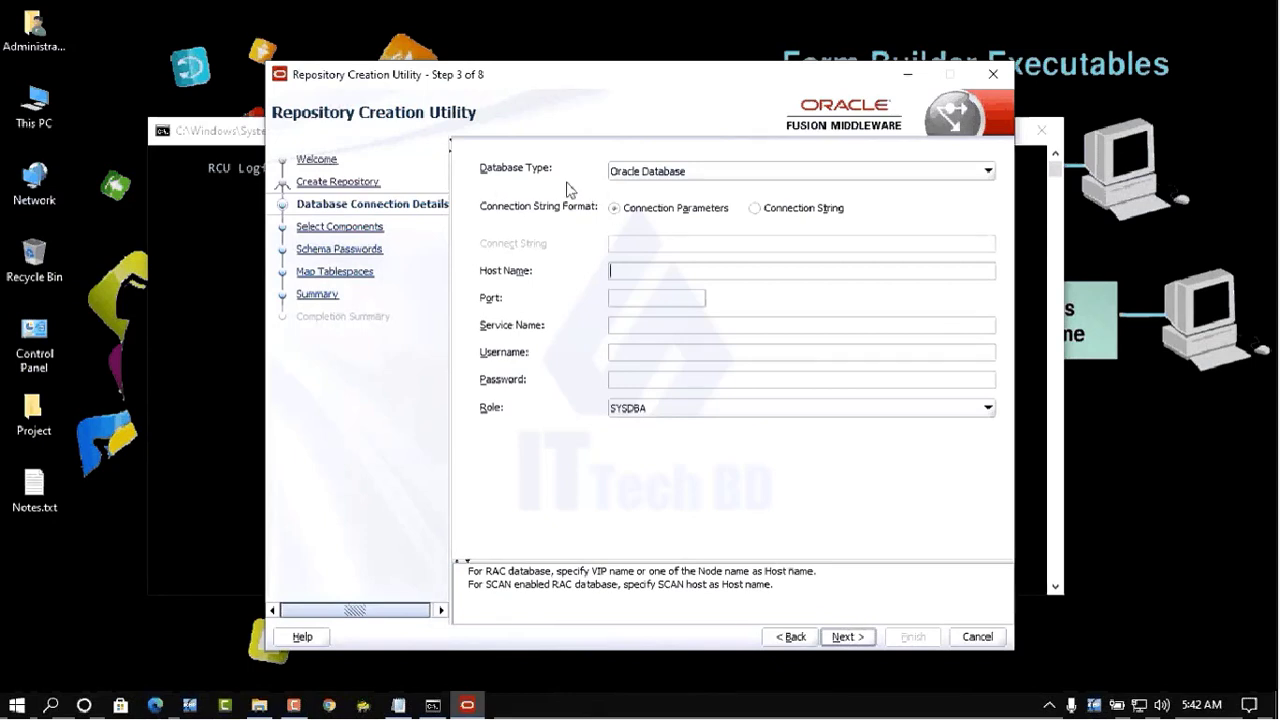
- Keep Oracle Database as the database type and enter host localhost with port 1521
{"action": "left_click", "coordinate": [660, 173]}
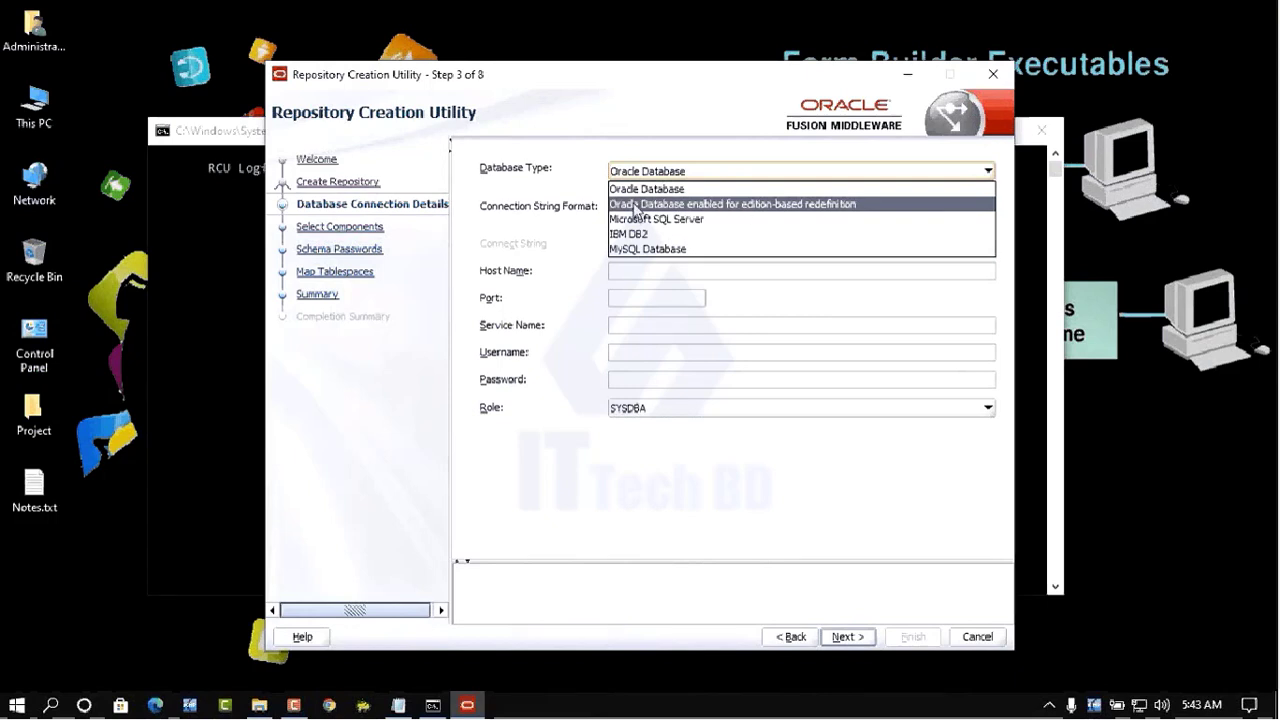
{"action": "left_click", "coordinate": [645, 190]}
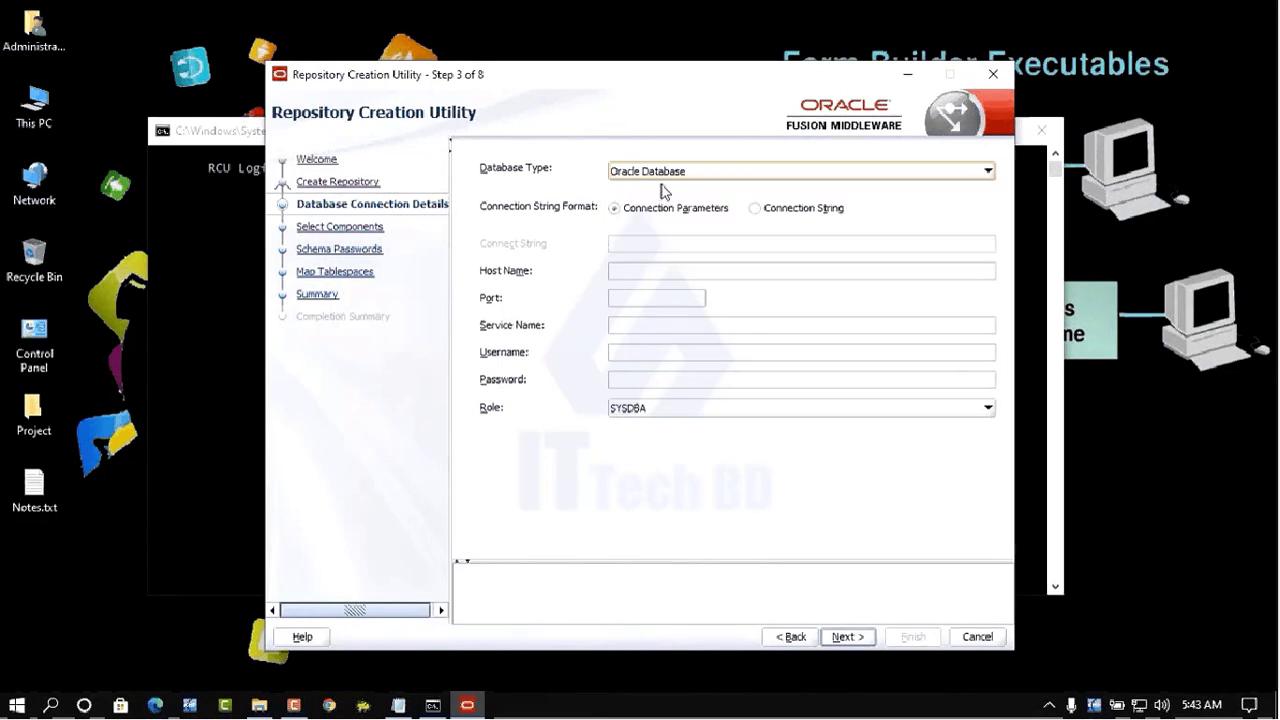
{"action": "left_click", "coordinate": [621, 270]}
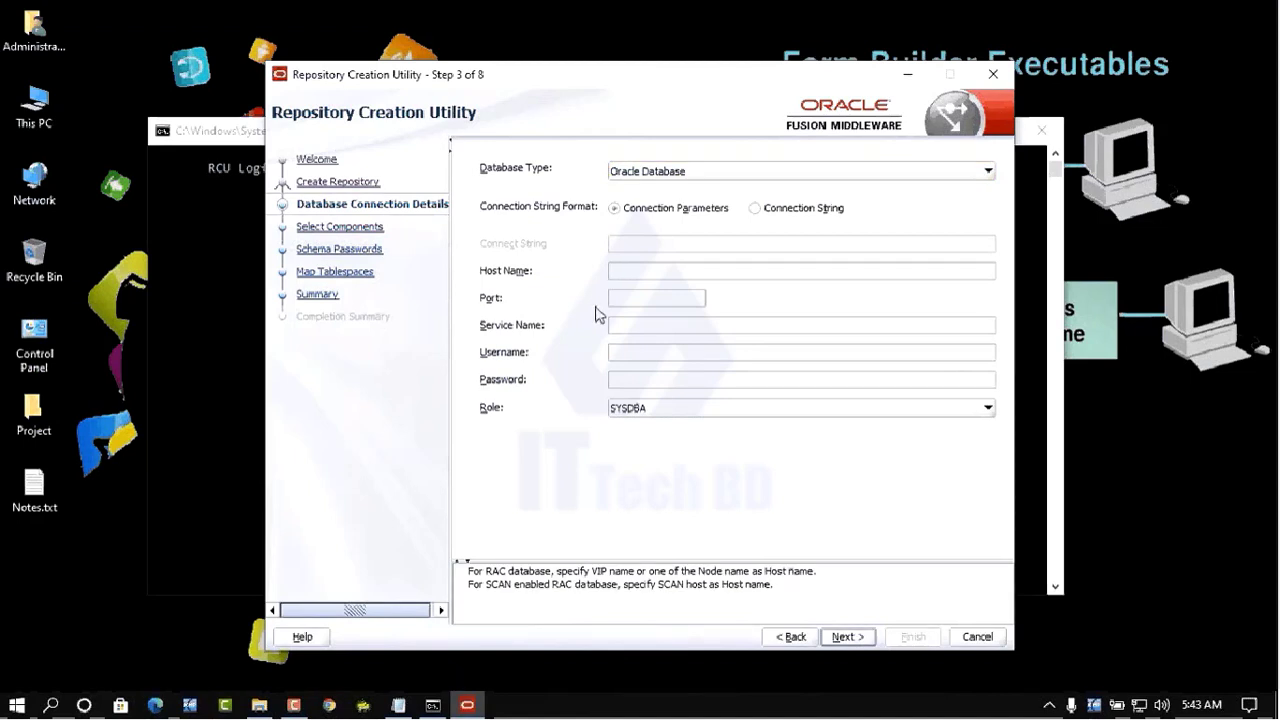
{"action": "type", "text": "localhost"}
{"action": "left_click", "coordinate": [670, 298]}
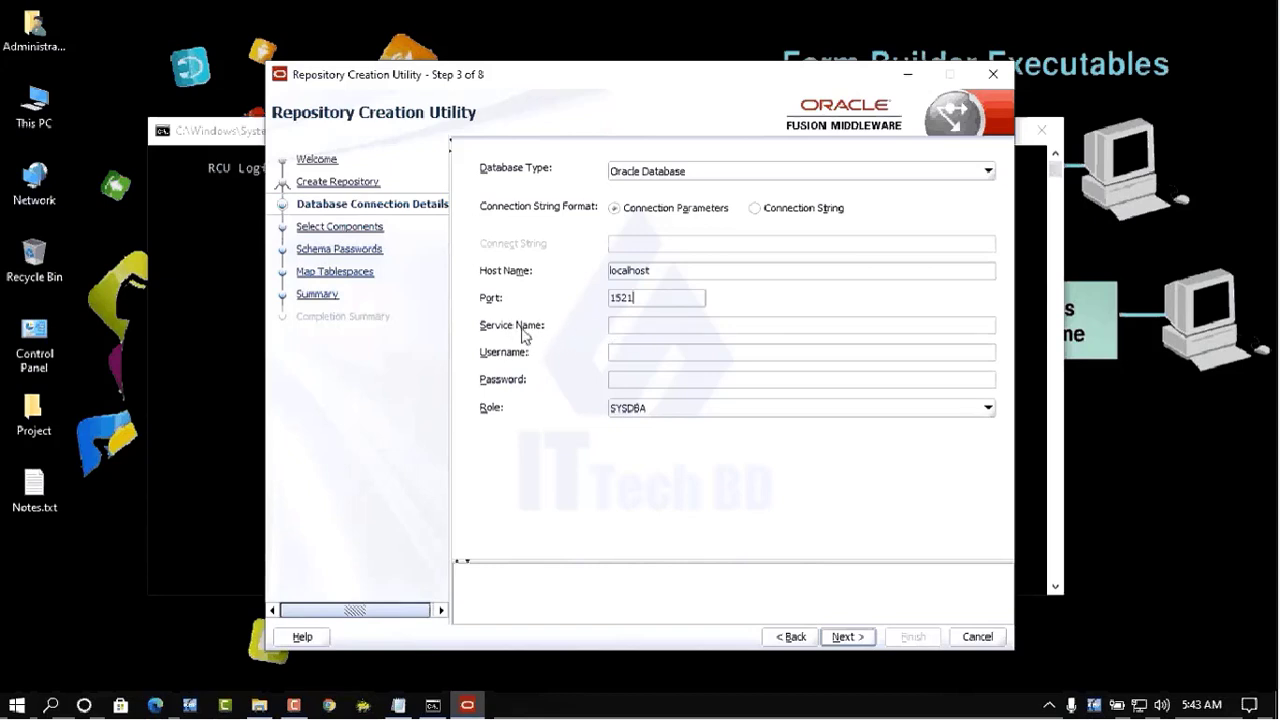
- Enter service name orcldb, username sys and the admin password, keeping role SYSDBA
{"action": "left_click", "coordinate": [634, 329]}
{"action": "left_click", "coordinate": [634, 351]}
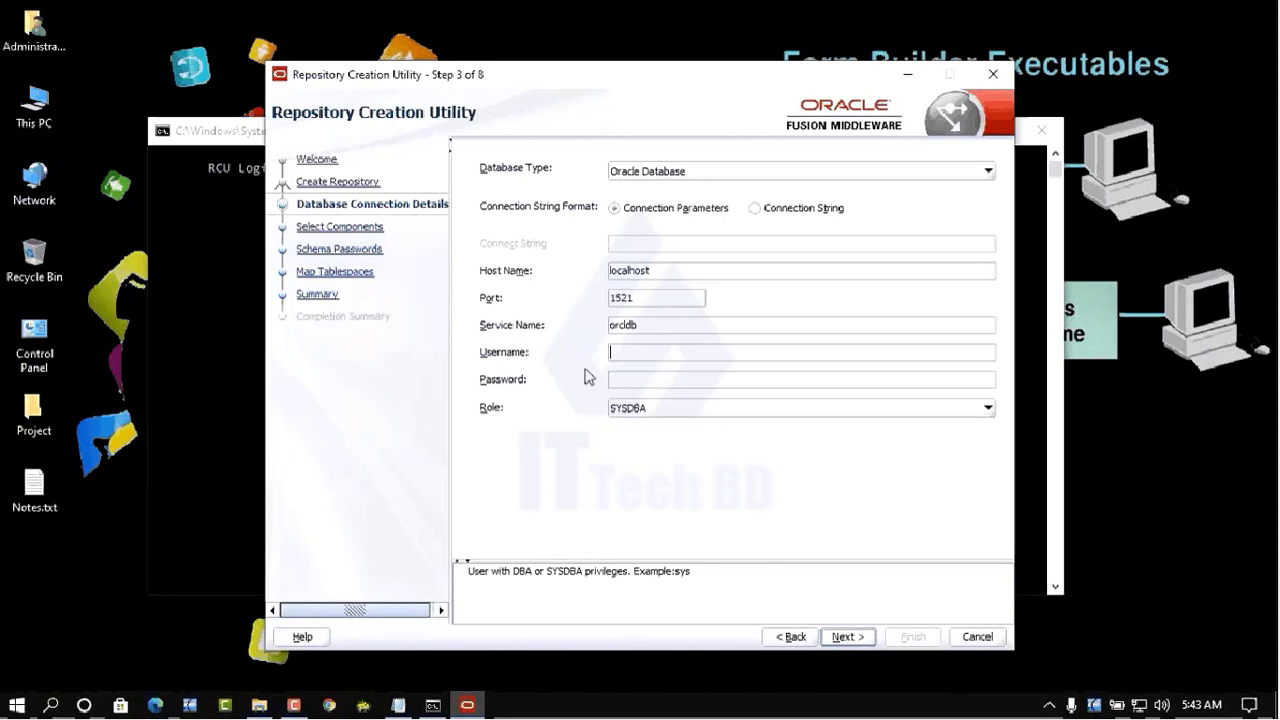
{"action": "type", "text": "sys"}
{"action": "left_click", "coordinate": [643, 378]}
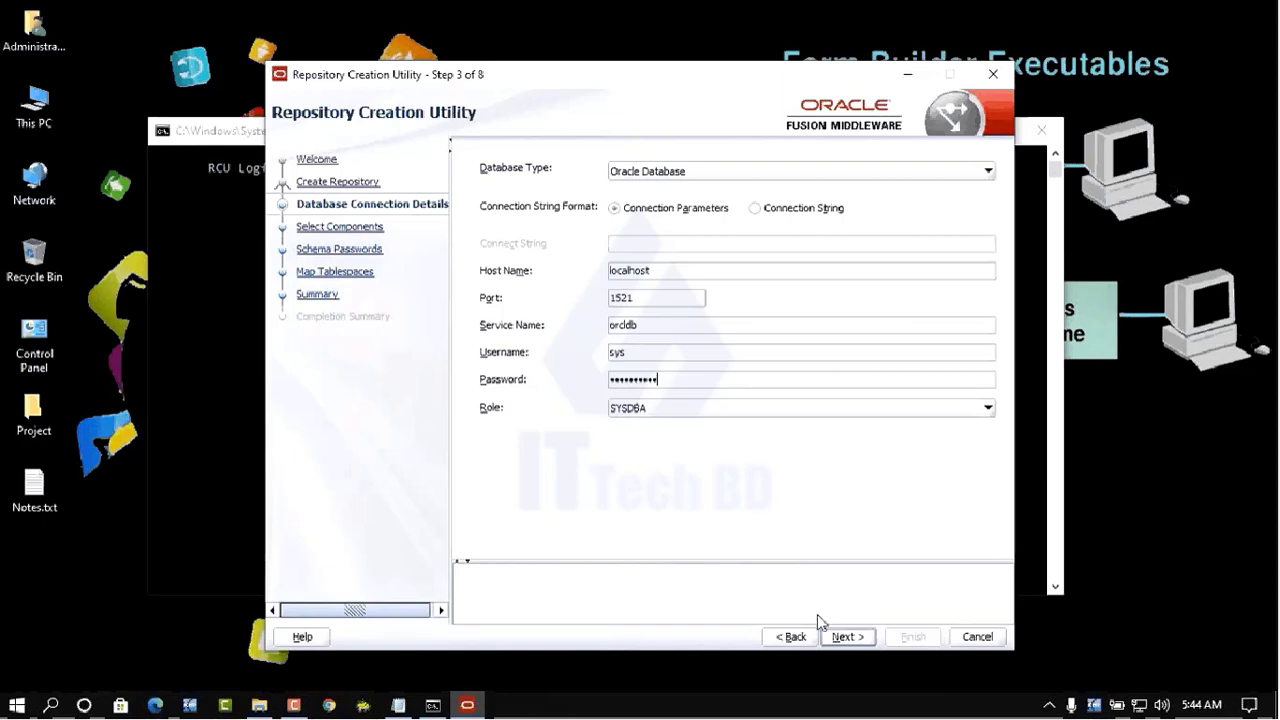
- Submit the connection details and accept the passed global prerequisite checks
{"action": "left_click", "coordinate": [846, 640]}
{"action": "left_click", "coordinate": [845, 637]}
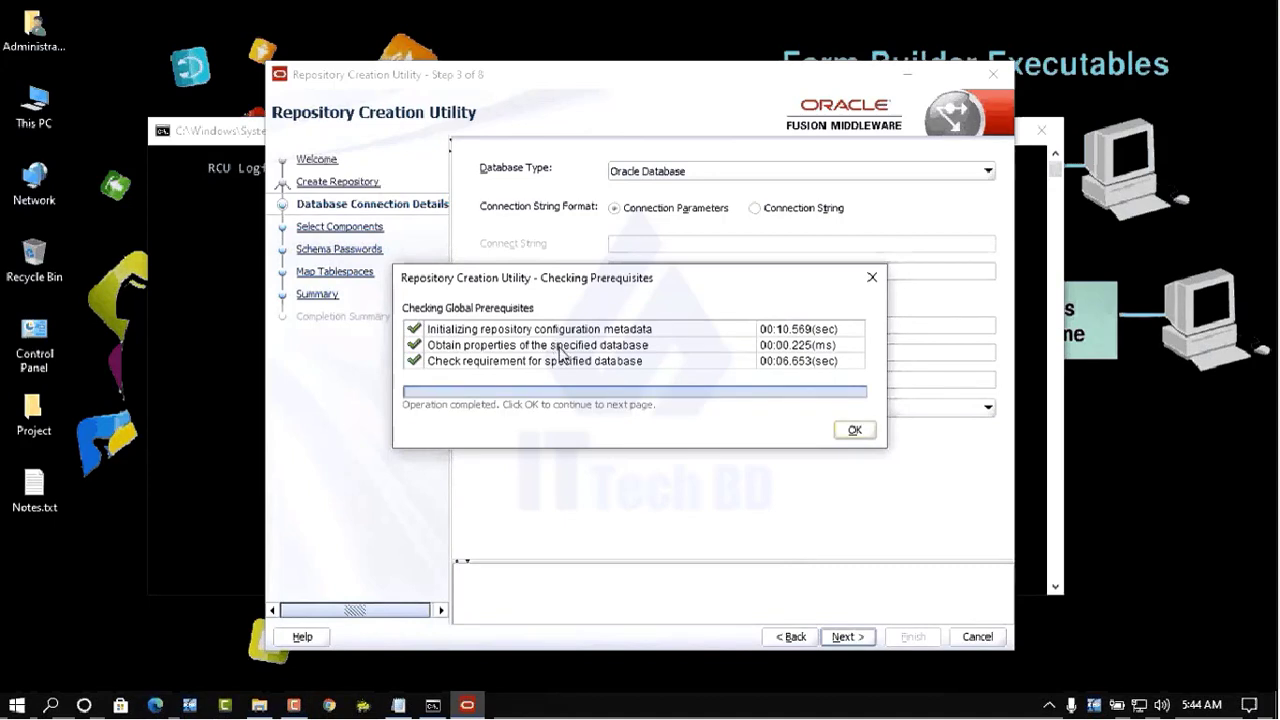
{"action": "left_click", "coordinate": [866, 441]}
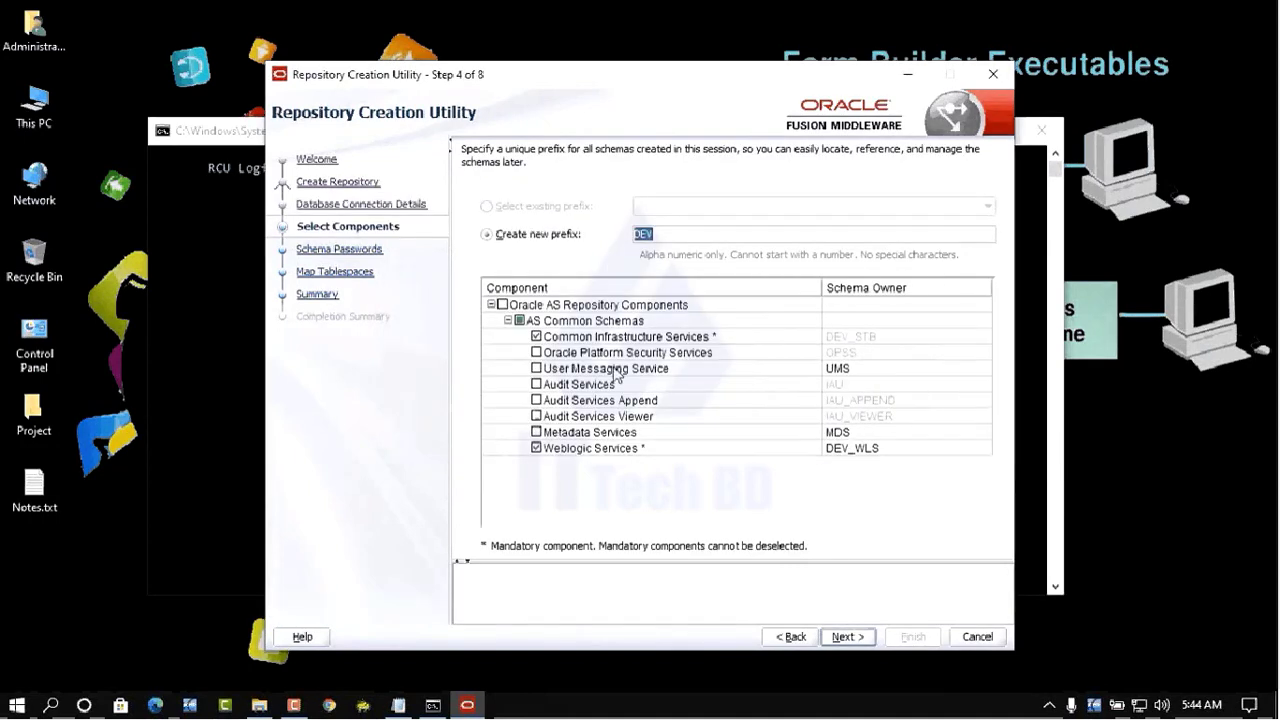
- Select all Oracle AS Repository Components except User Messaging Service and accept their prerequisite checks
{"action": "left_click", "coordinate": [502, 305]}
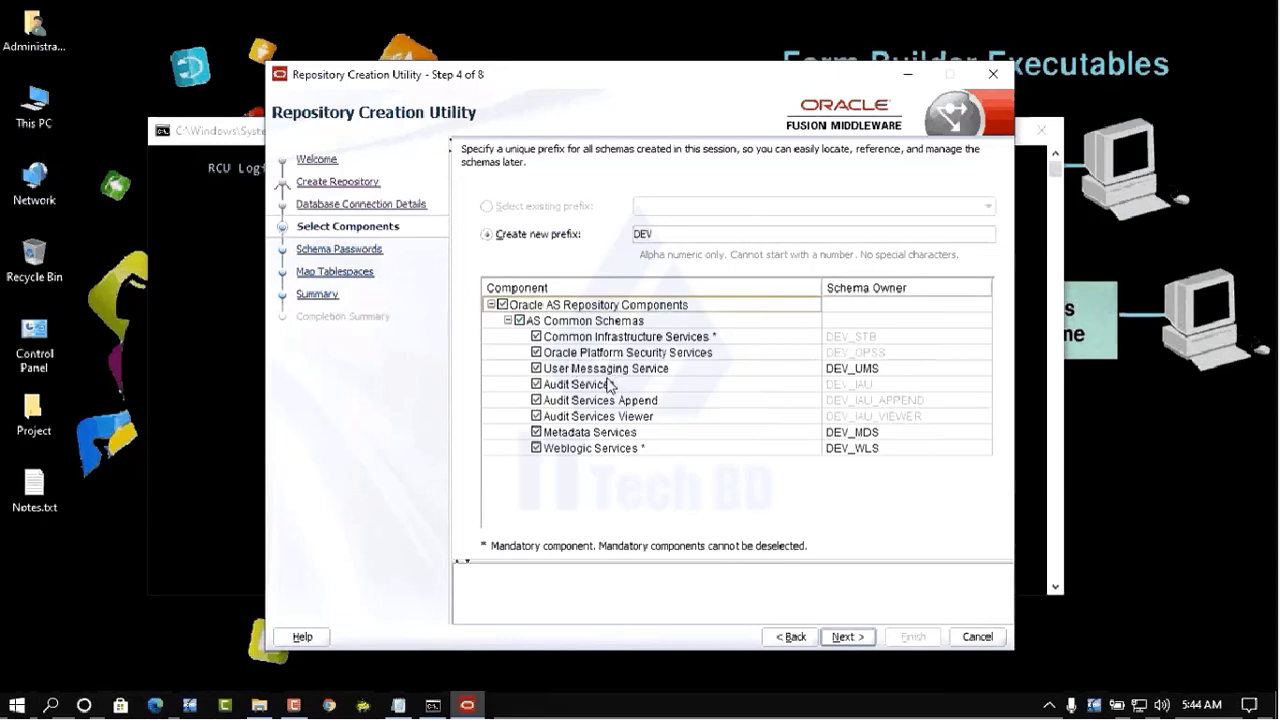
{"action": "left_click", "coordinate": [536, 368]}
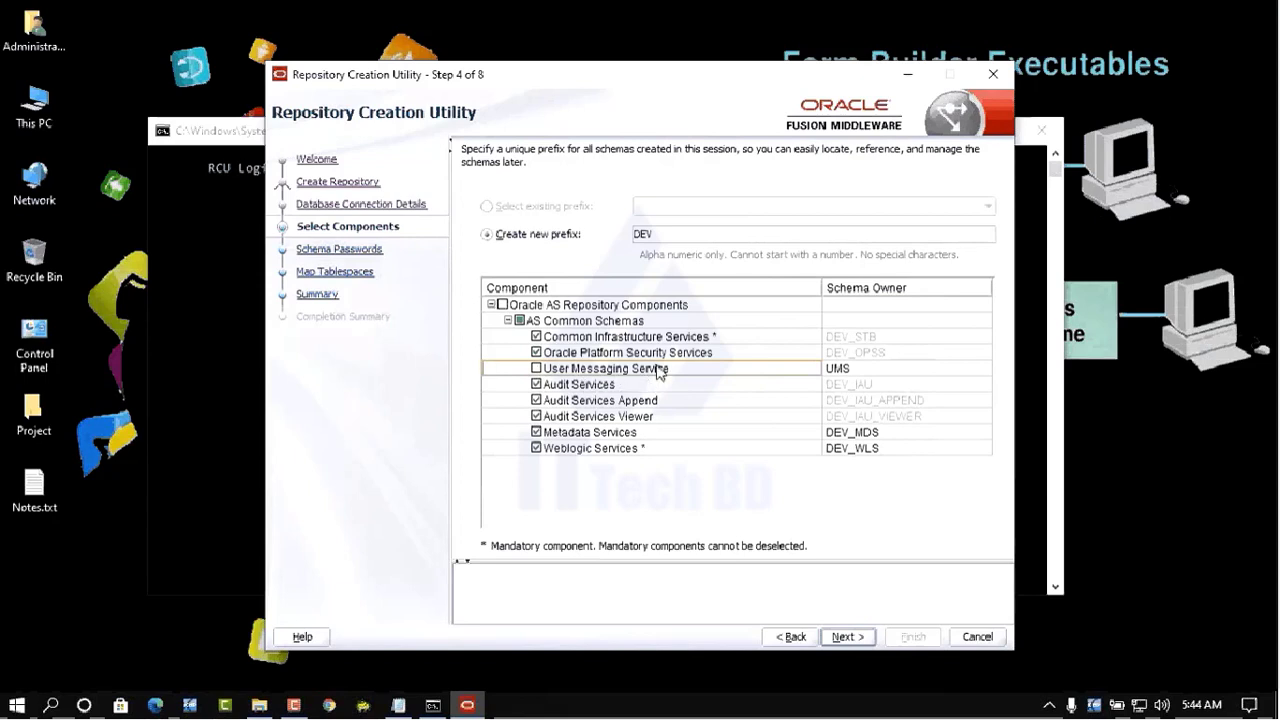
{"action": "left_click", "coordinate": [845, 637]}
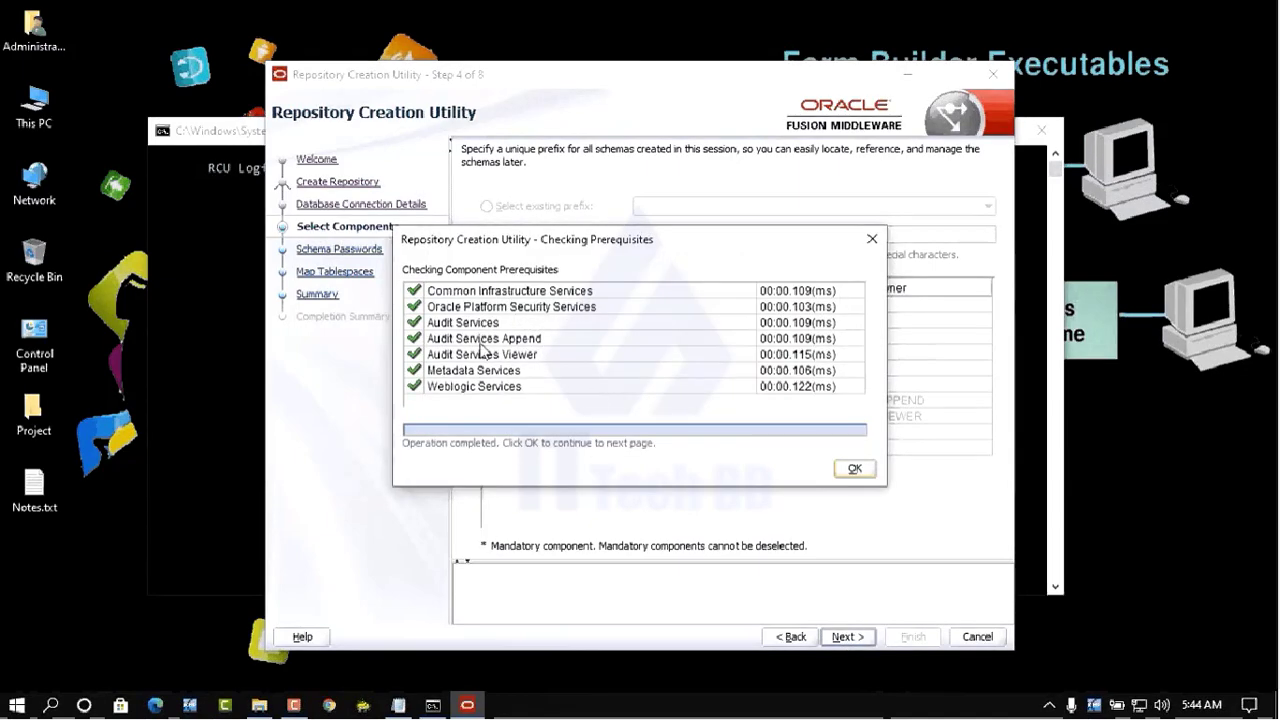
{"action": "left_click", "coordinate": [855, 470]}
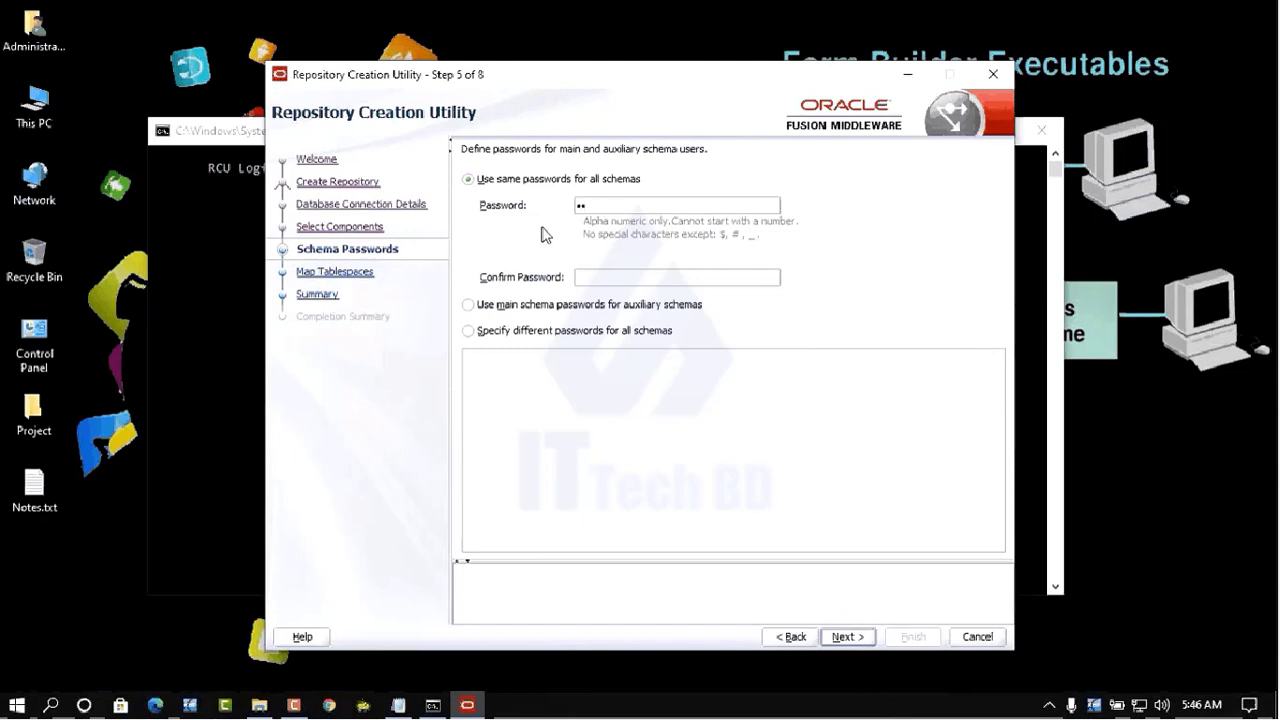
- Enter the shared schema password in Password and Confirm Password, then continue
{"action": "type", "text": "ac"}
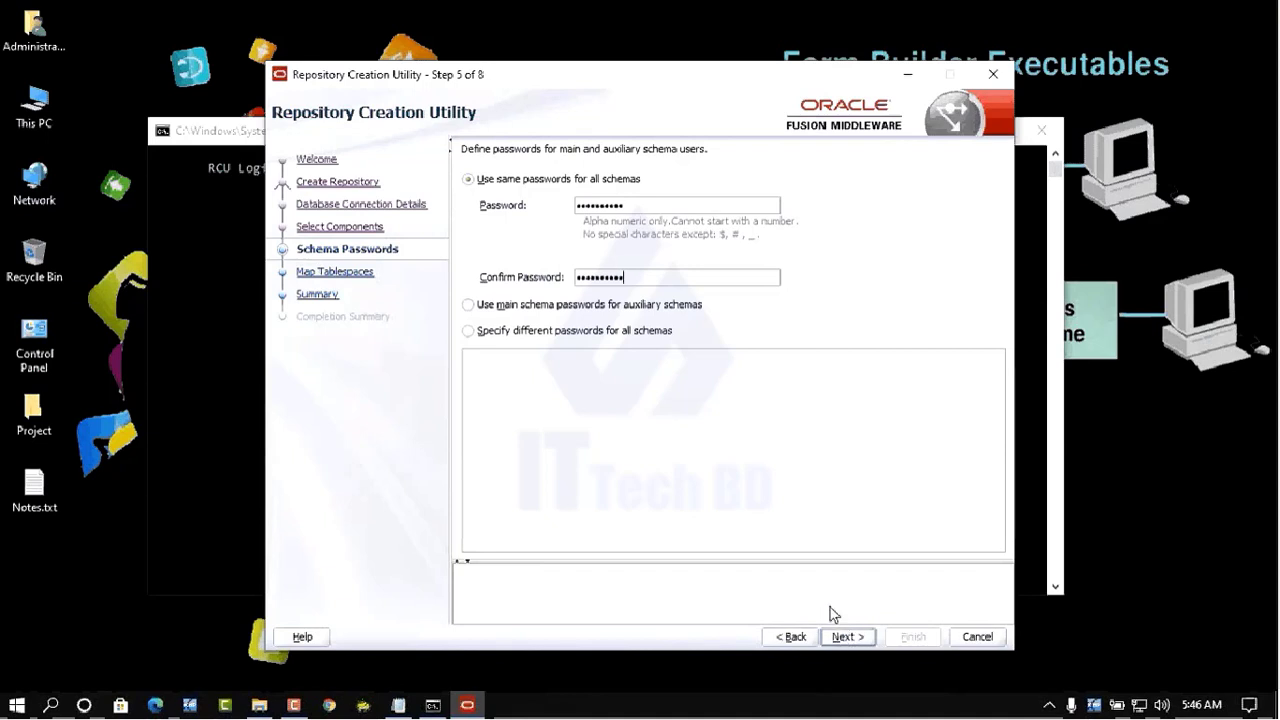
{"action": "key", "text": "Return"}
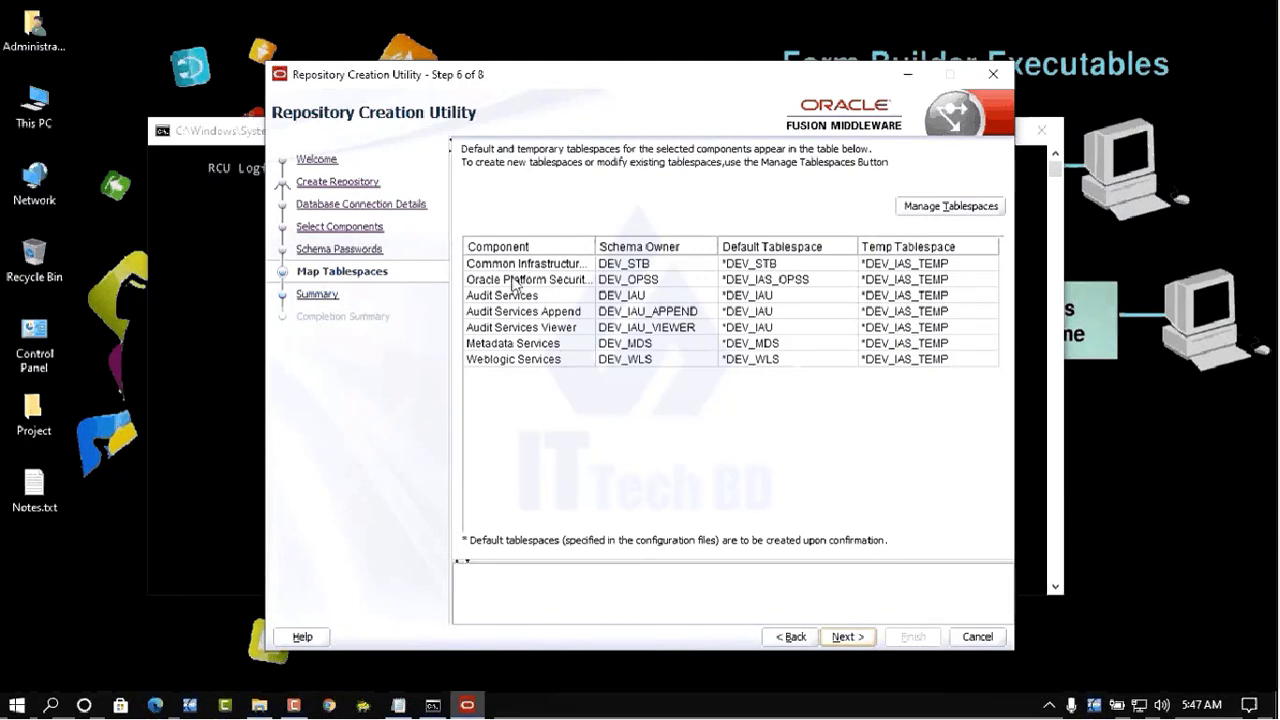
- Accept the default tablespace mapping and approve creating the missing tablespaces
{"action": "left_click", "coordinate": [845, 638]}
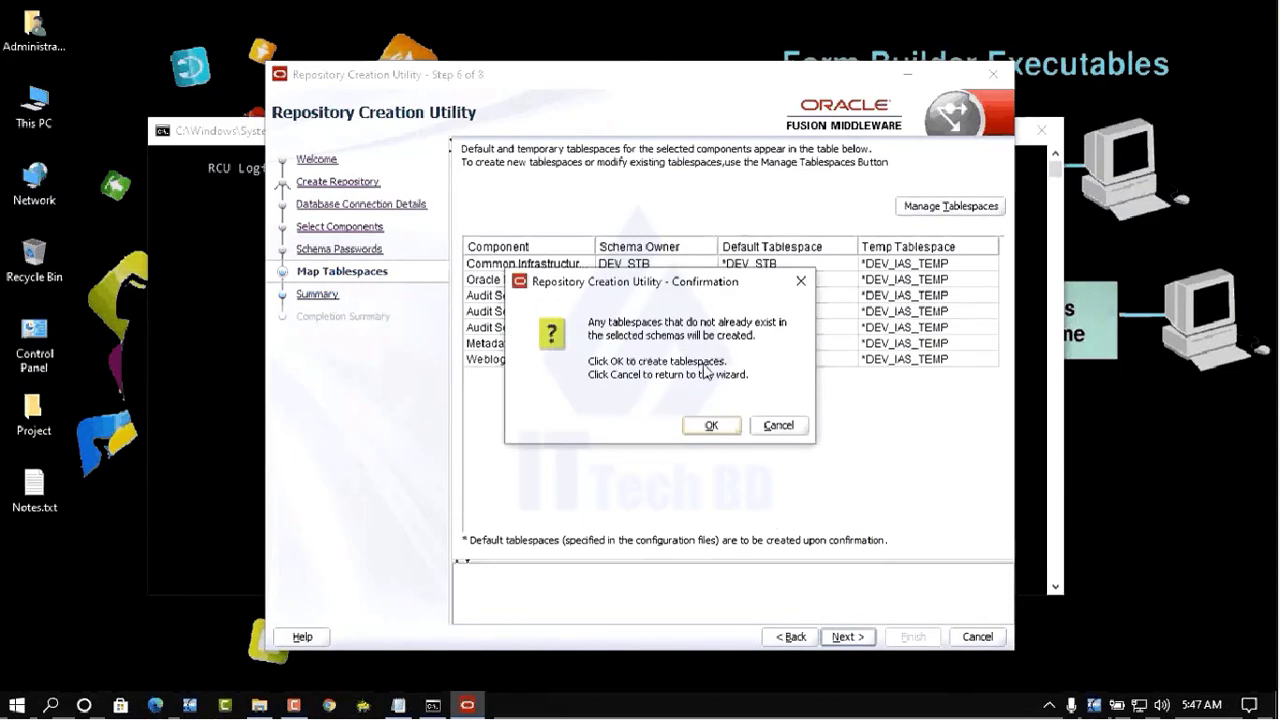
{"action": "left_click", "coordinate": [711, 426]}
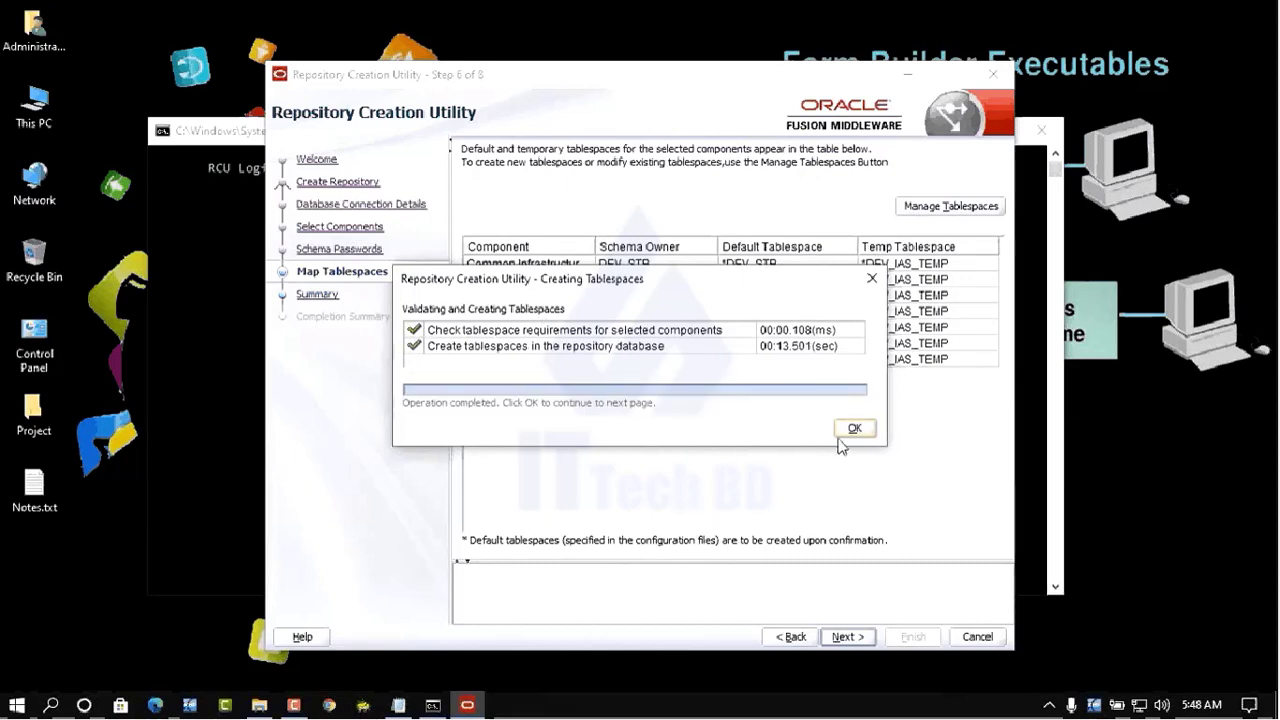
{"action": "left_click", "coordinate": [853, 429]}
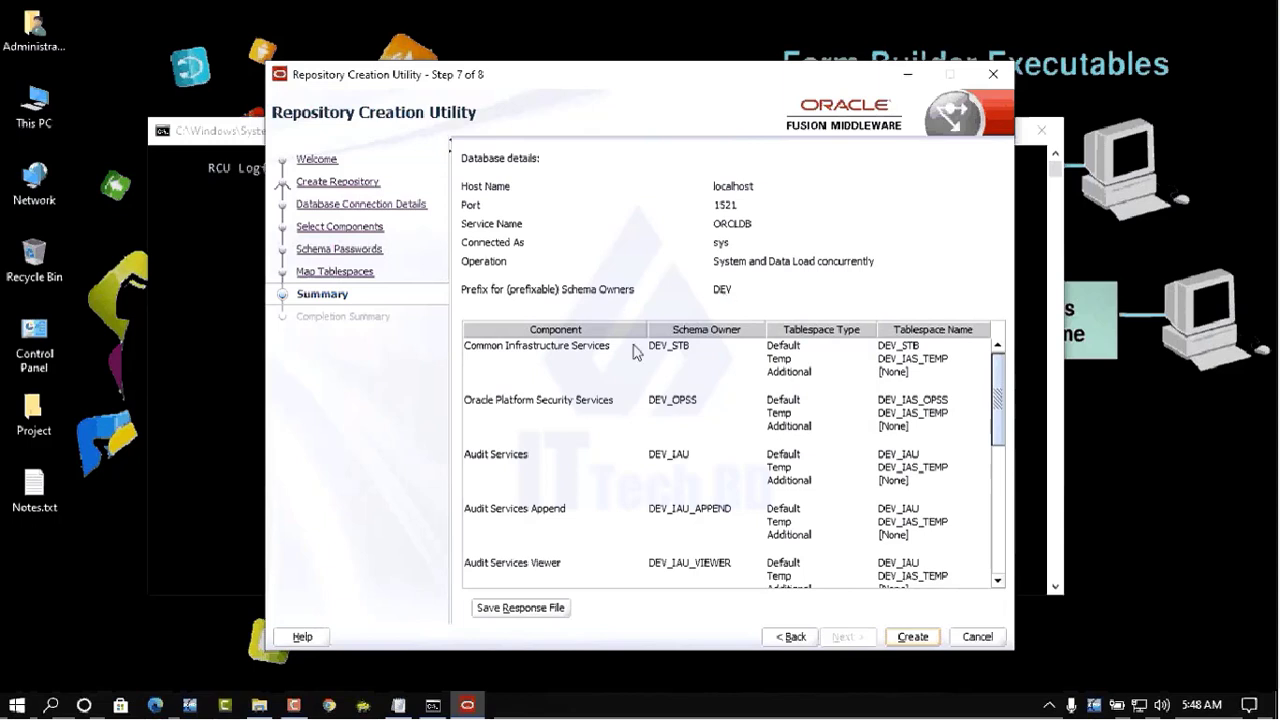
- Review the Summary table and start creating the DEV schemas with Create
{"action": "scroll", "coordinate": [705, 478], "scroll_direction": "down", "scroll_amount": 5}
{"action": "scroll", "coordinate": [714, 474], "scroll_direction": "up", "scroll_amount": 5}
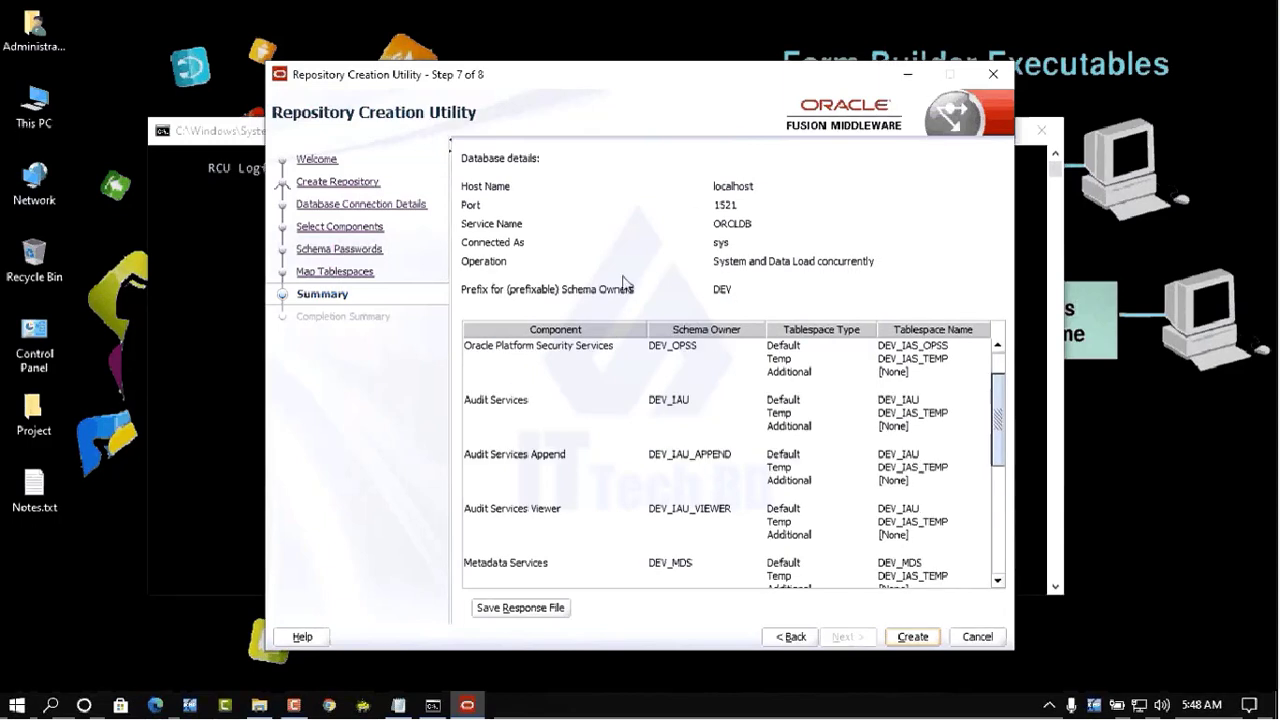
{"action": "scroll", "coordinate": [790, 545], "scroll_direction": "down", "scroll_amount": 5}
{"action": "scroll", "coordinate": [828, 550], "scroll_direction": "up", "scroll_amount": 10}
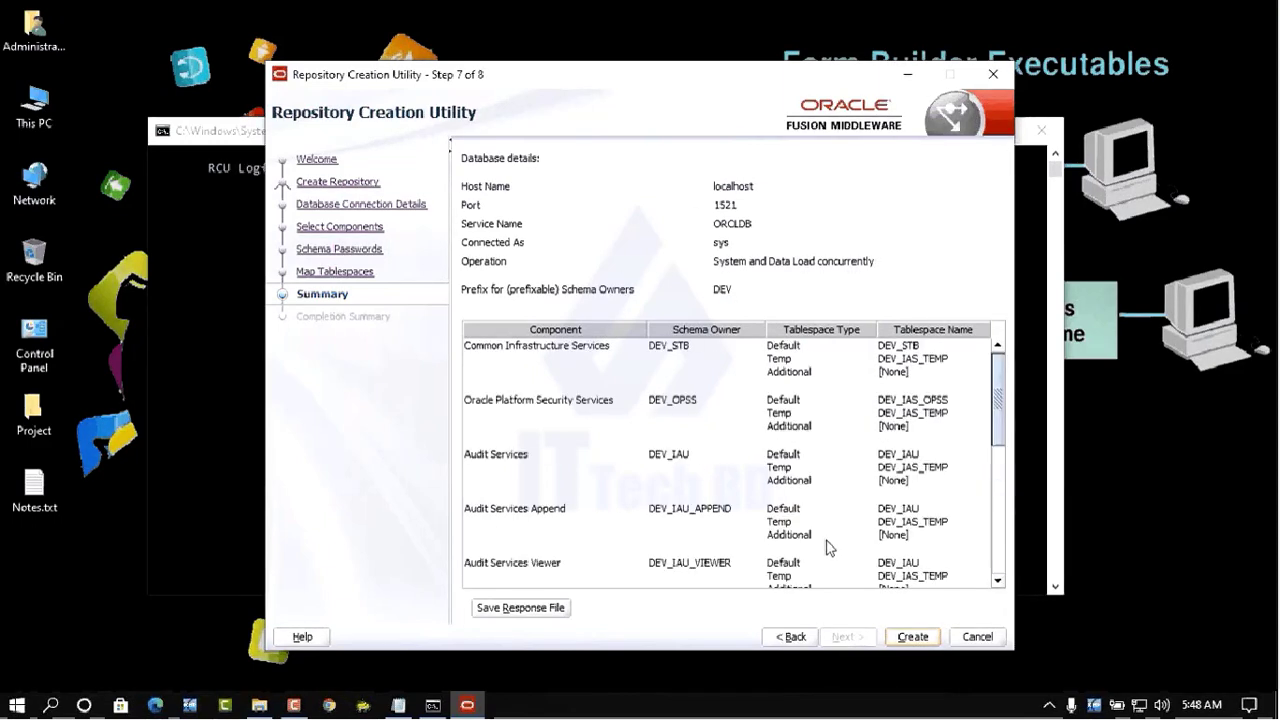
{"action": "left_click", "coordinate": [911, 640]}
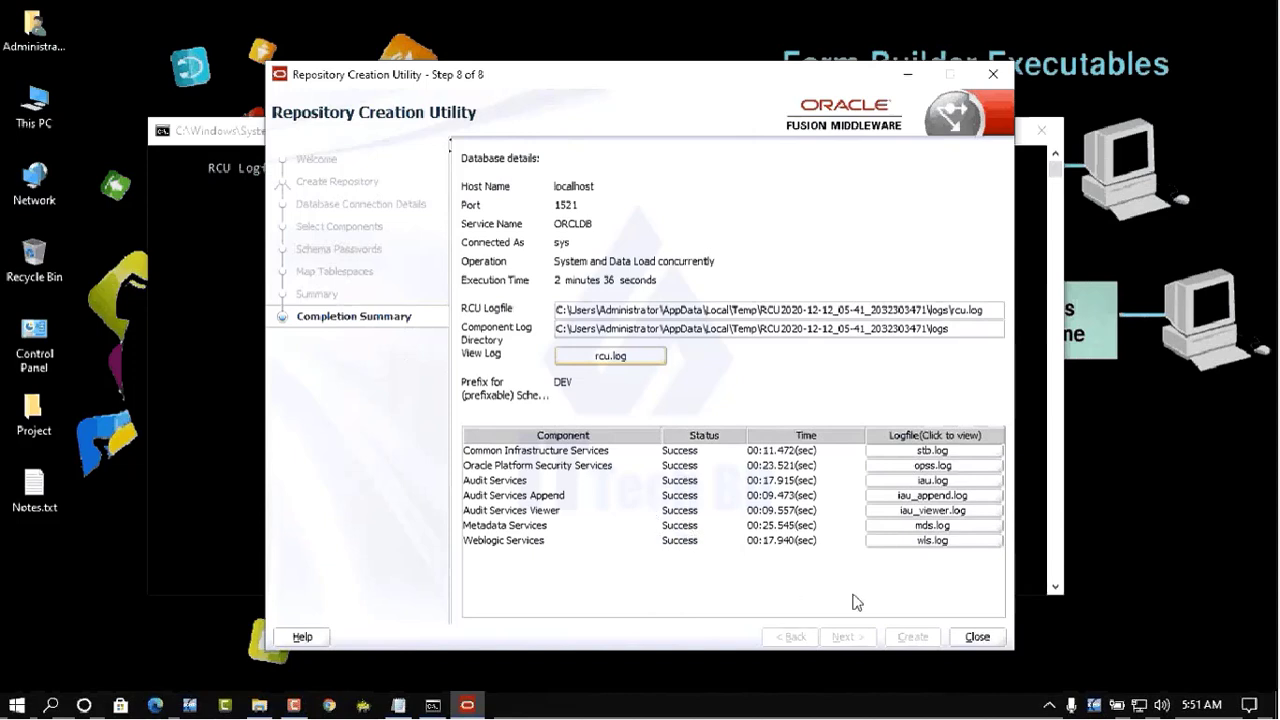
- Close the Repository Creation Utility and restore Notes.txt with the rcu.bat configuration notes
{"action": "left_click", "coordinate": [977, 640]}
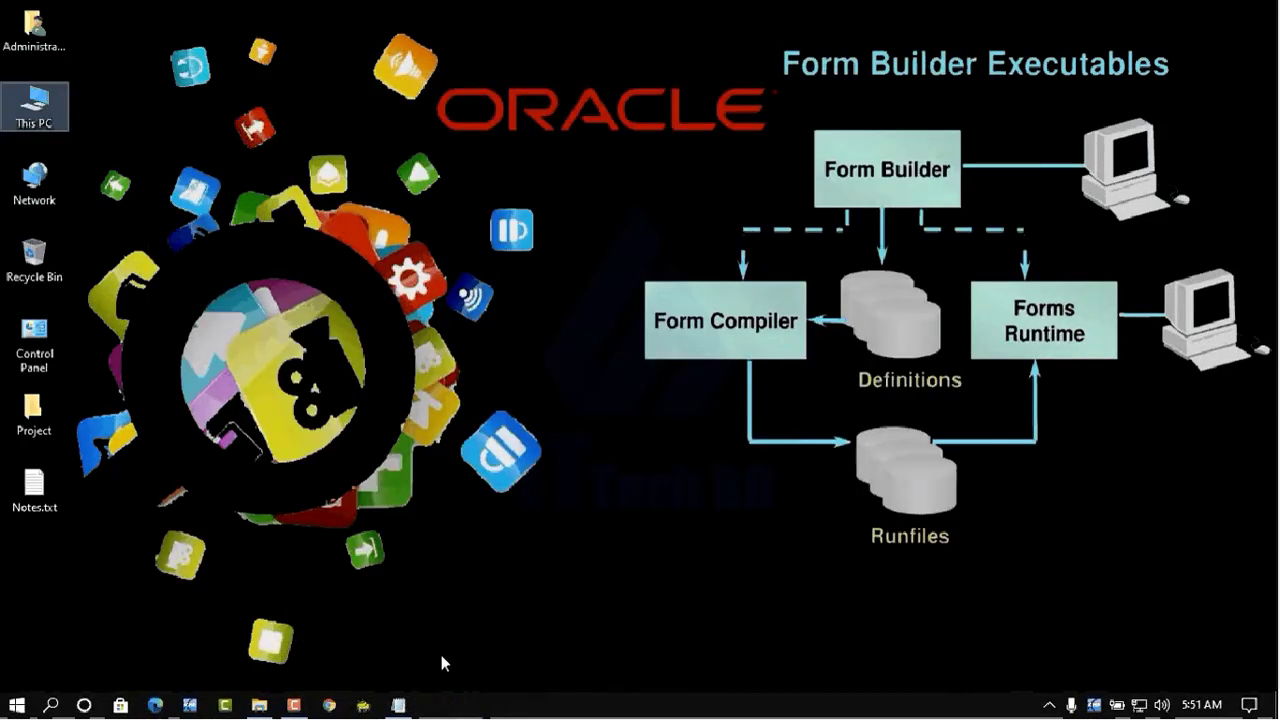
{"action": "left_click", "coordinate": [398, 705]}
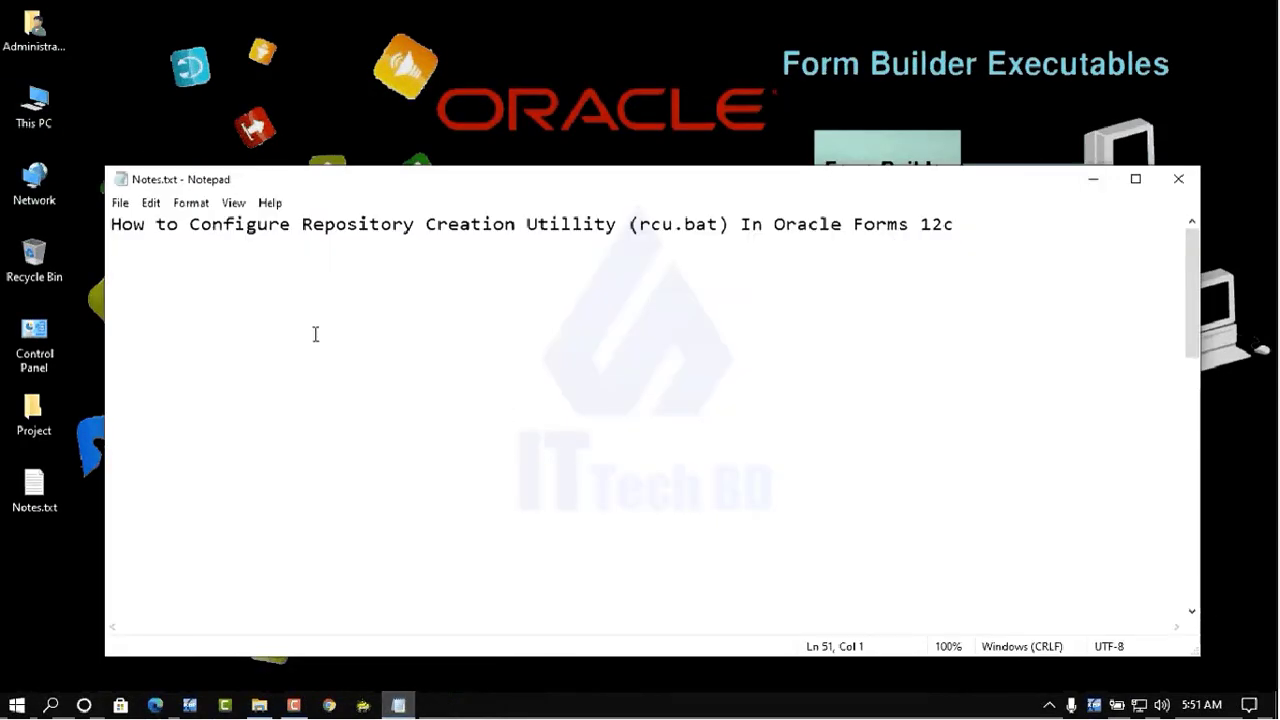